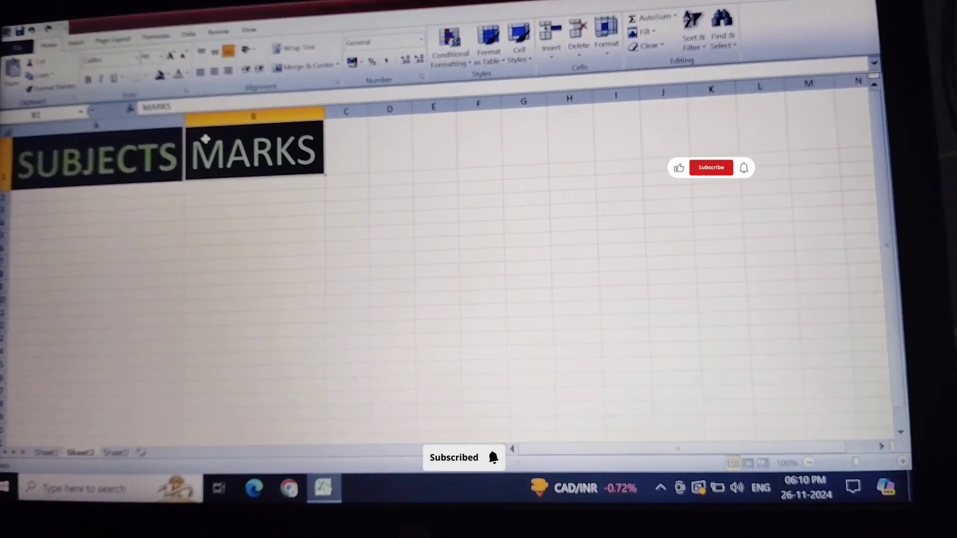
List OS, DDCO, JAVA, MATHS, DSA and TOTAL down column A from A2
left_click(153, 243)
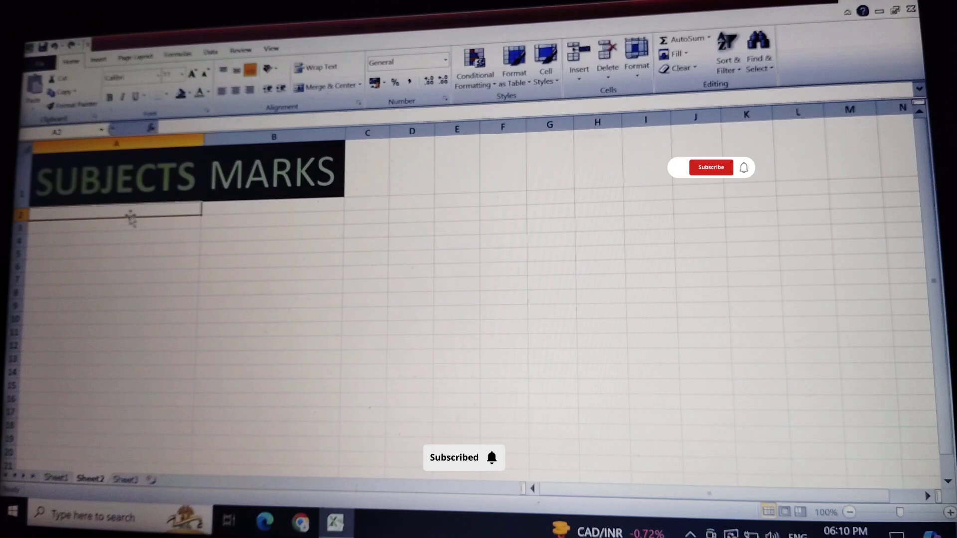
type("0")
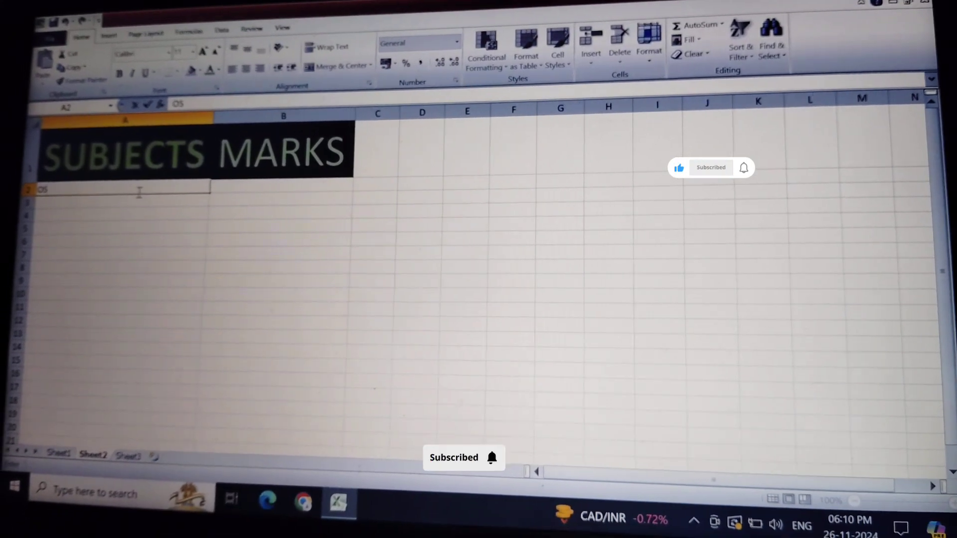
key("Return")
type("DDCO")
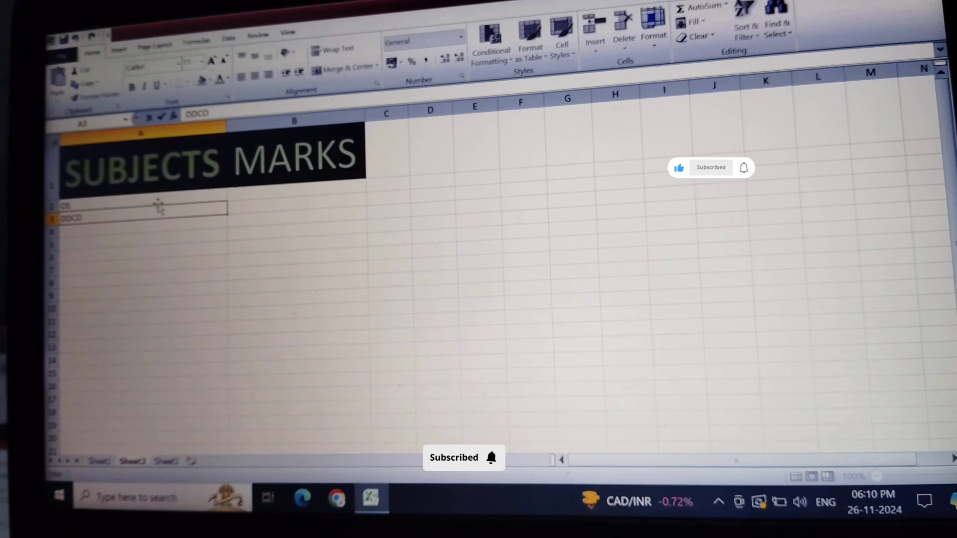
key("Return")
type("JAV")
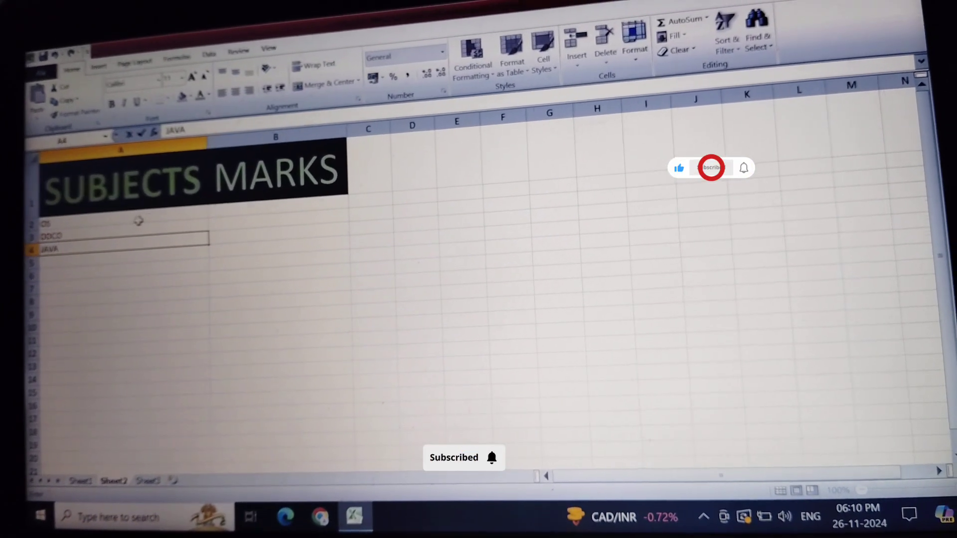
type("ATHSDSA")
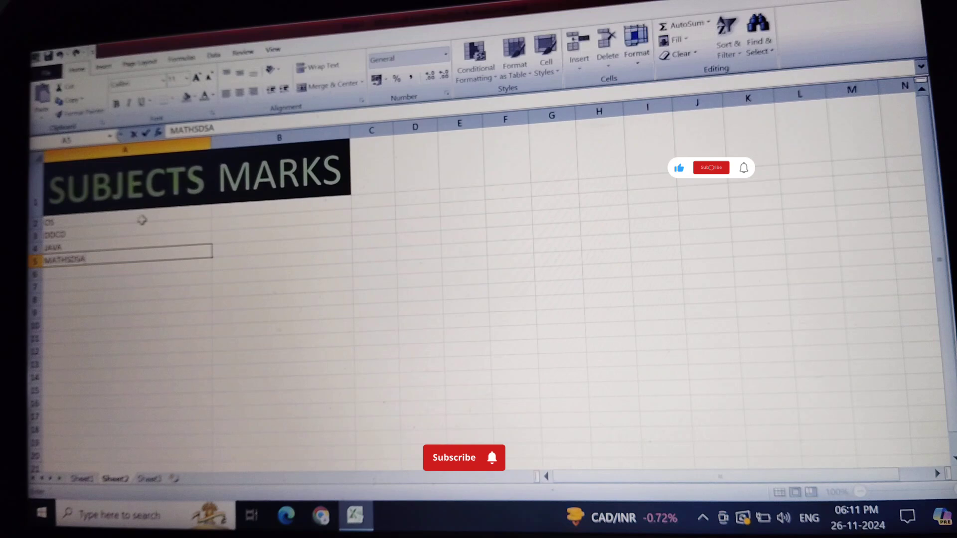
key("BackSpace")
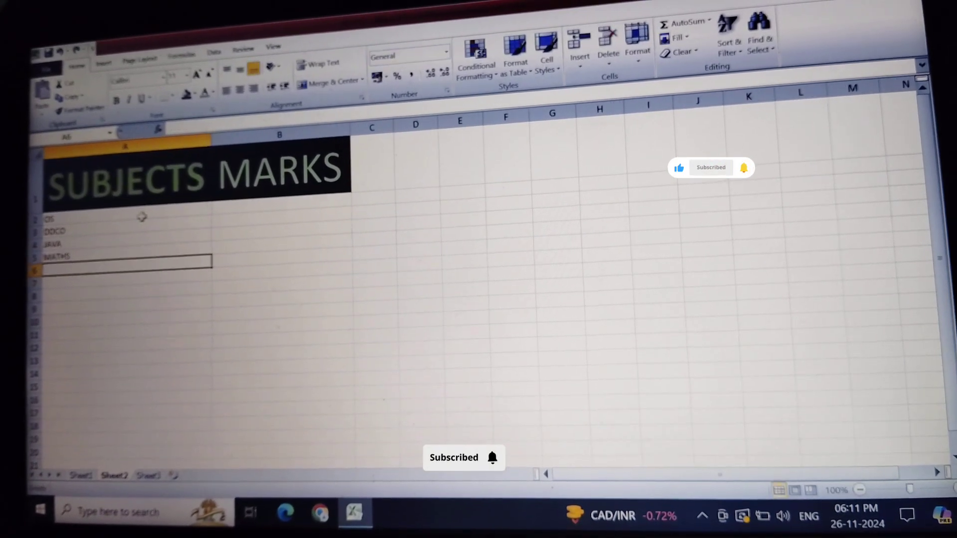
left_click(121, 267)
type("DSA")
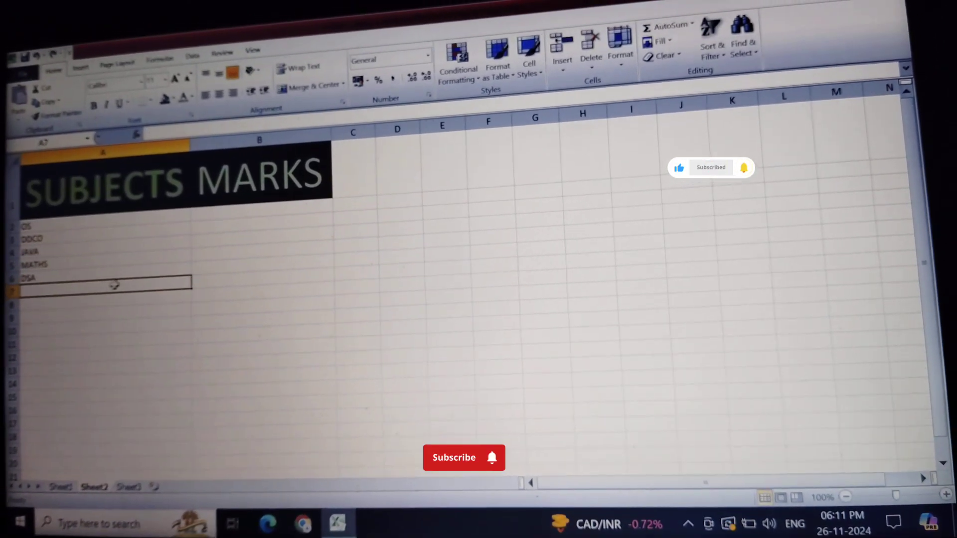
type("TOTAL")
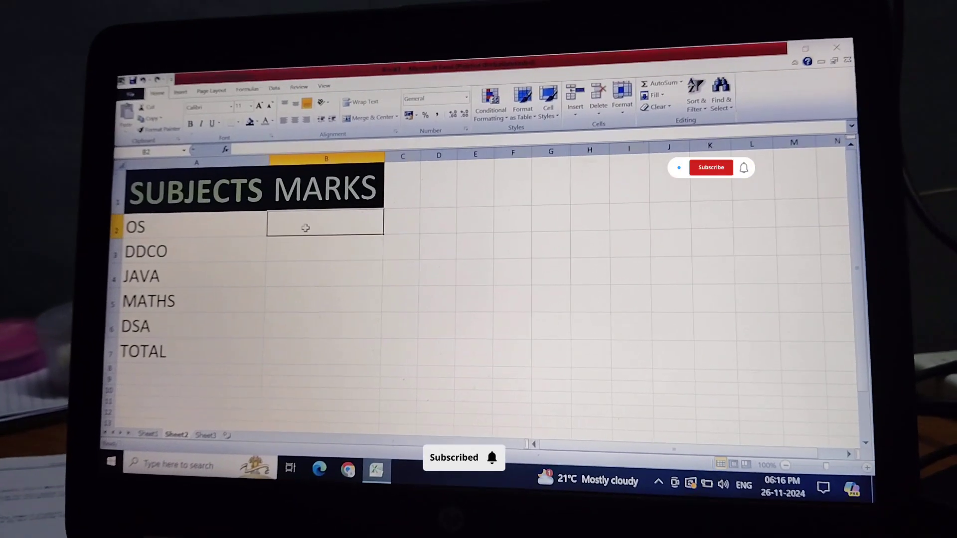
Enter marks 98, 99, 75 and 85 in B3:B6 for DDCO, JAVA, MATHS and DSA
key("Return")
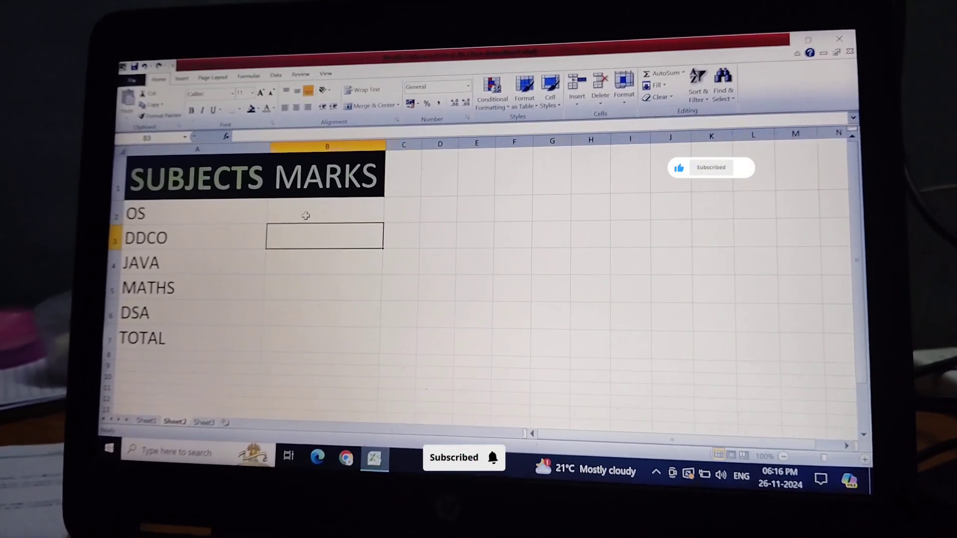
type("98")
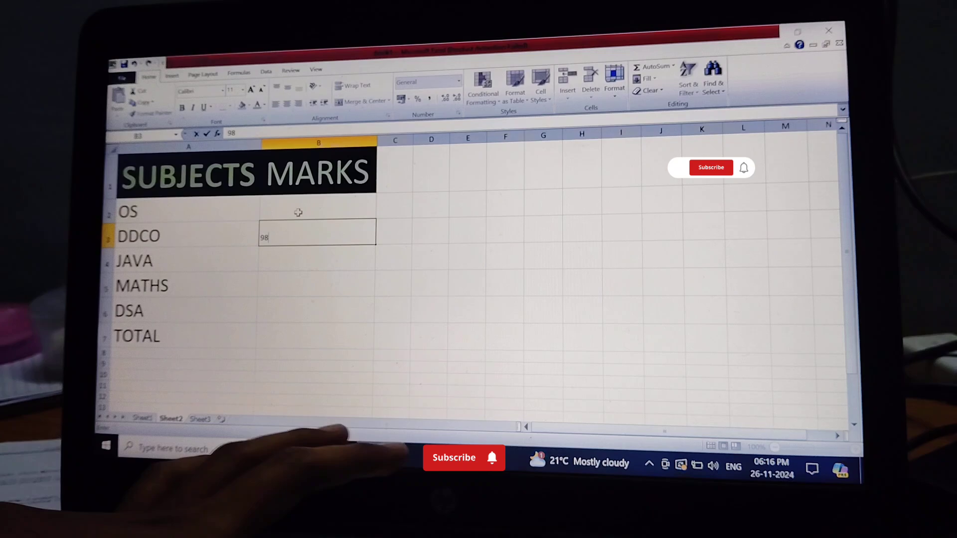
key("Return")
type("99")
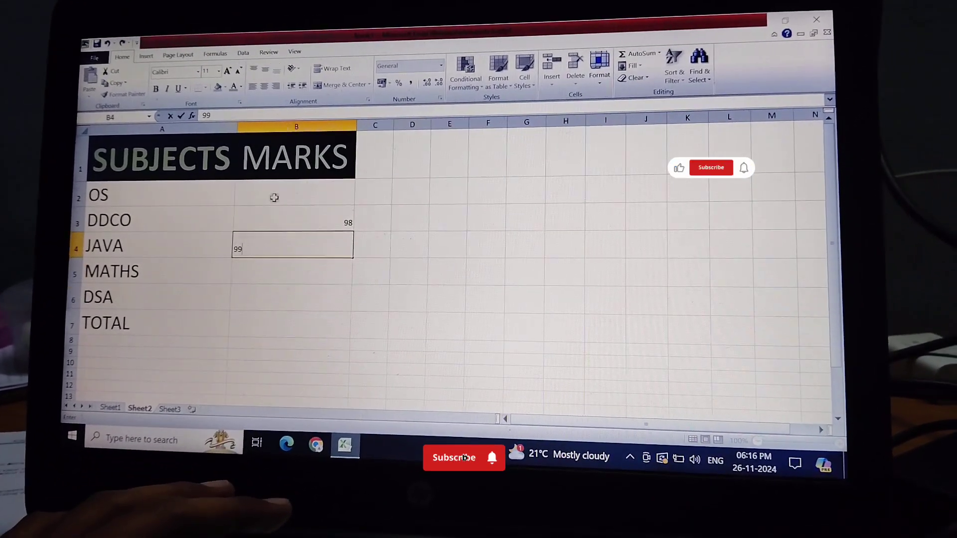
key("Return")
type("75")
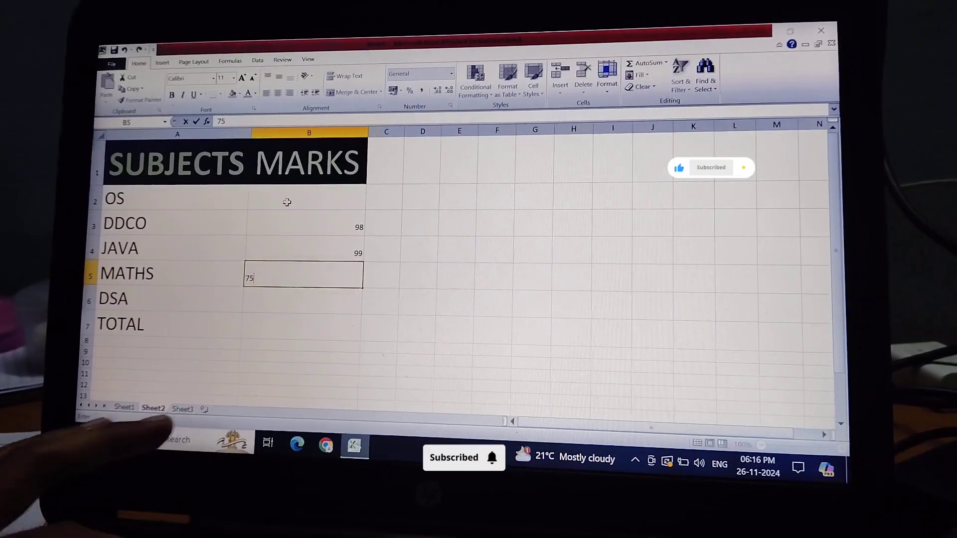
key("Return")
type("85")
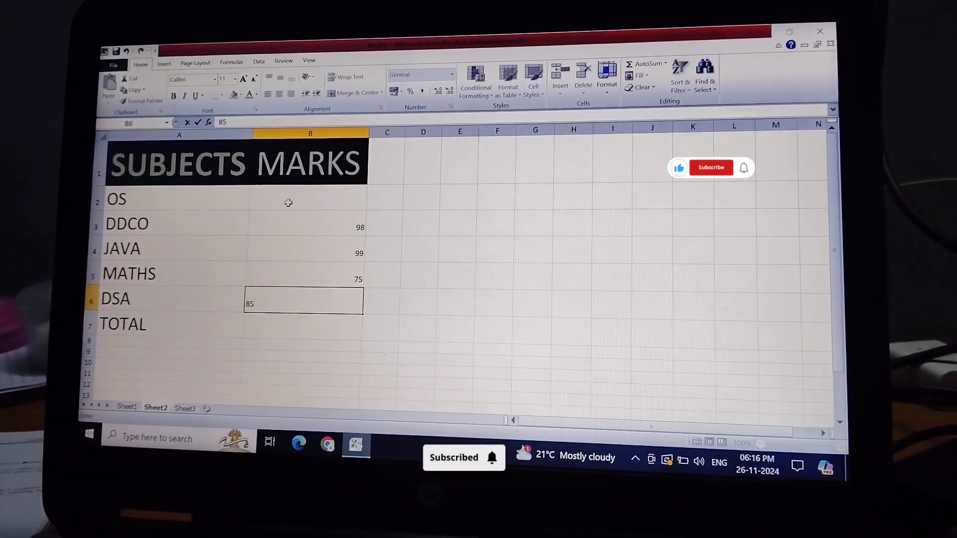
key("Return")
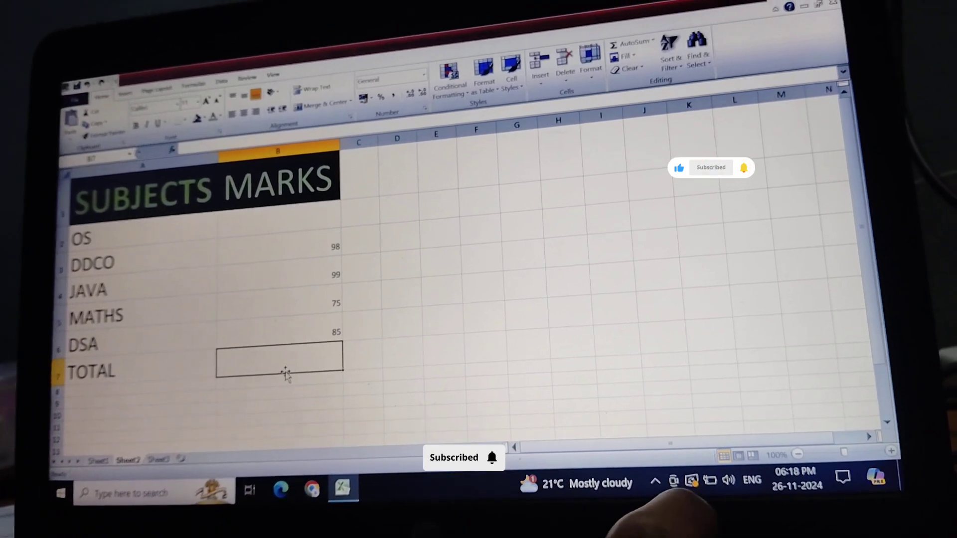
type("=su")
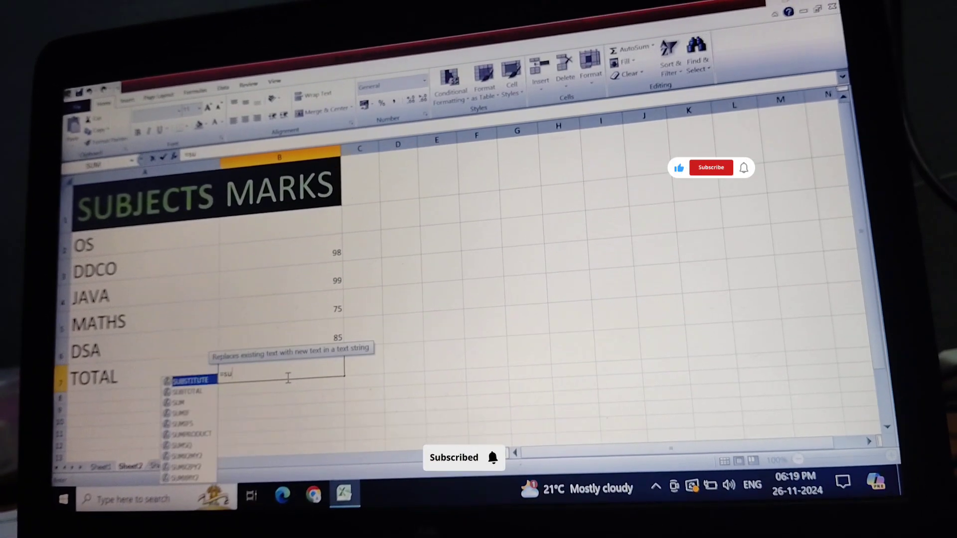
type("m")
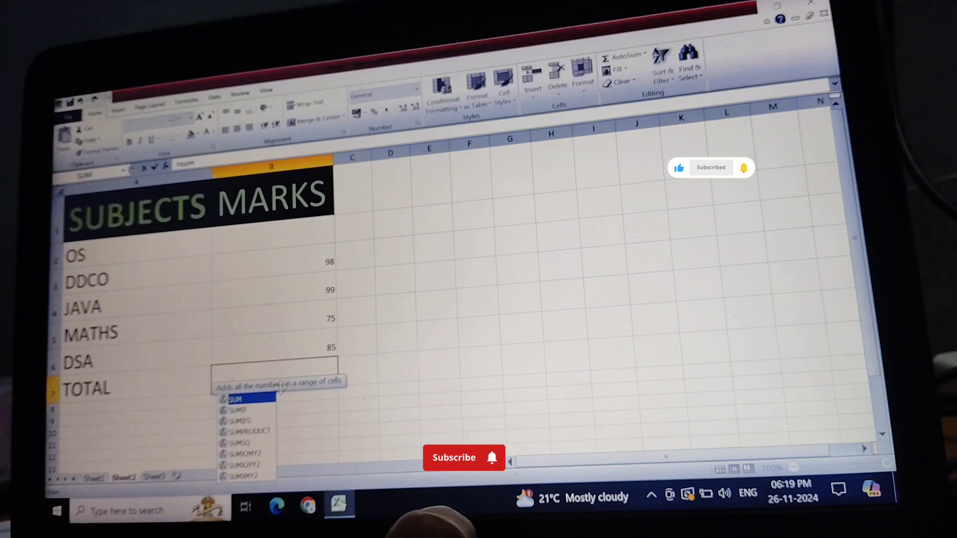
type("(")
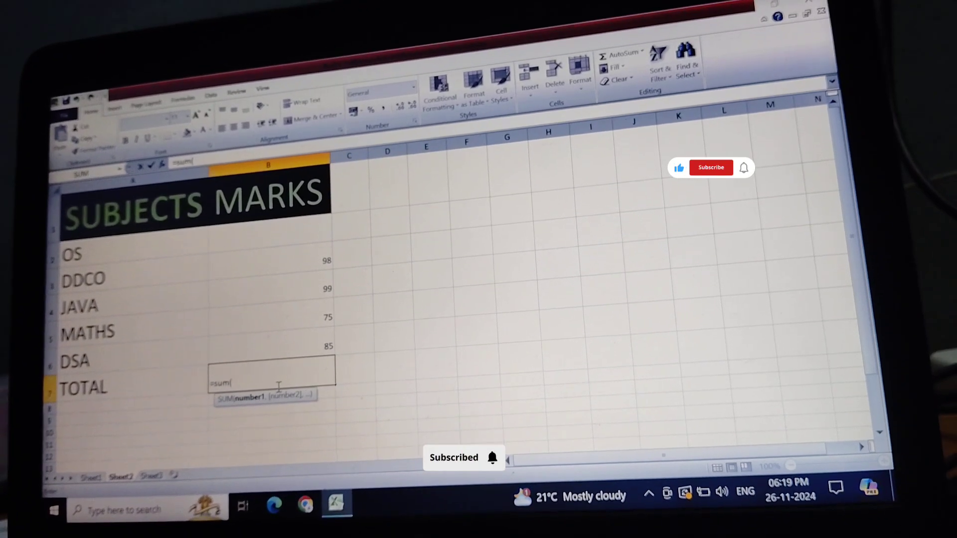
type("B2")
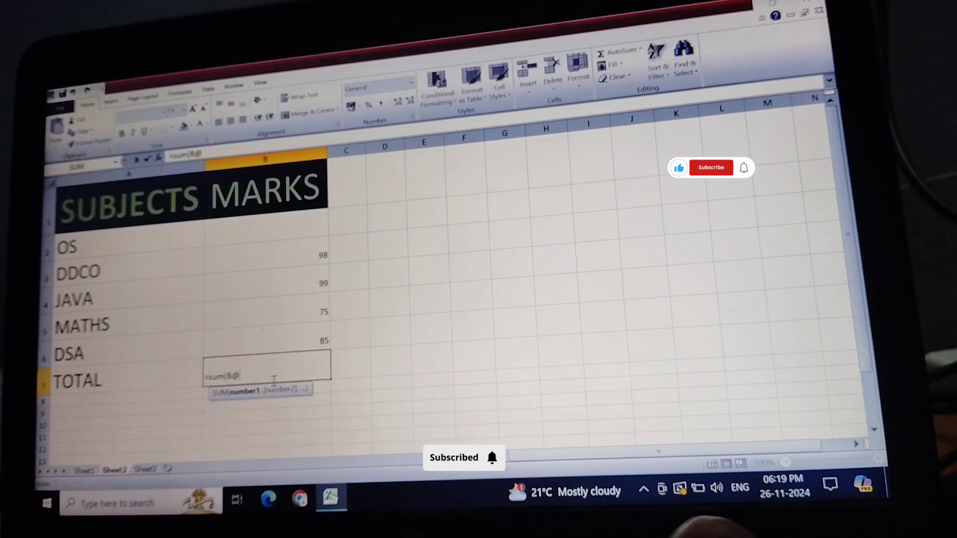
Put =SUM(B2:B6) in the TOTAL cell B7, showing 357
key("BackSpace")
type("2")
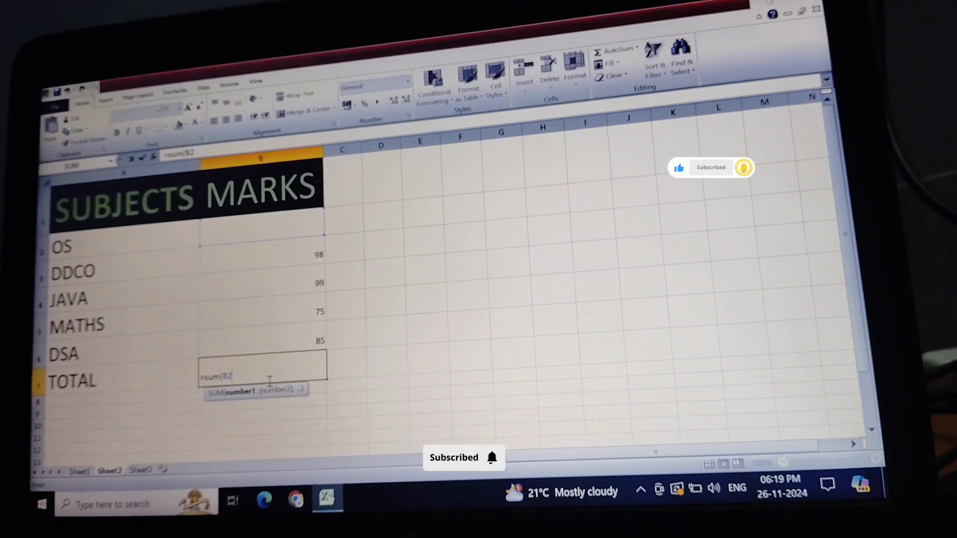
type(":")
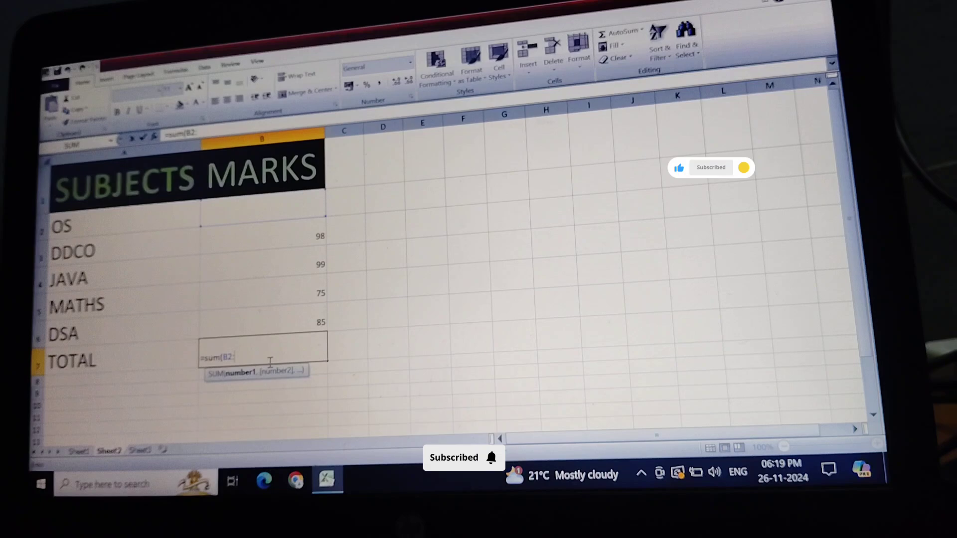
type("B")
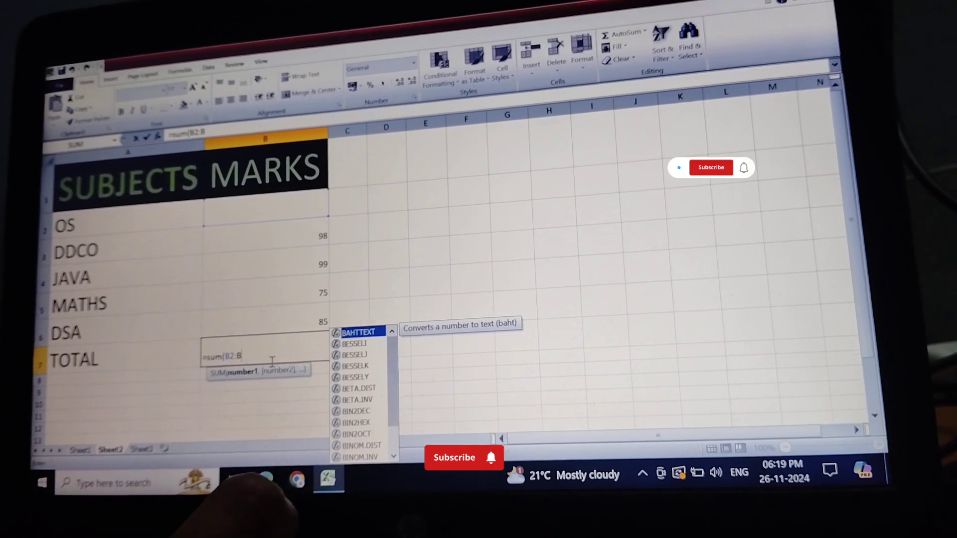
type("6")
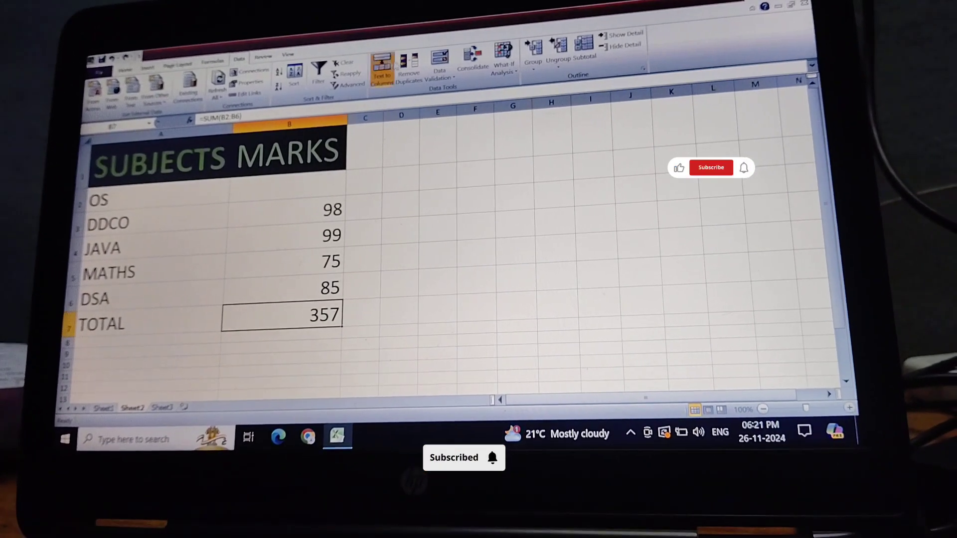
Open Goal Seek from What-If Analysis, targeting the TOTAL cell B7
left_click(515, 69)
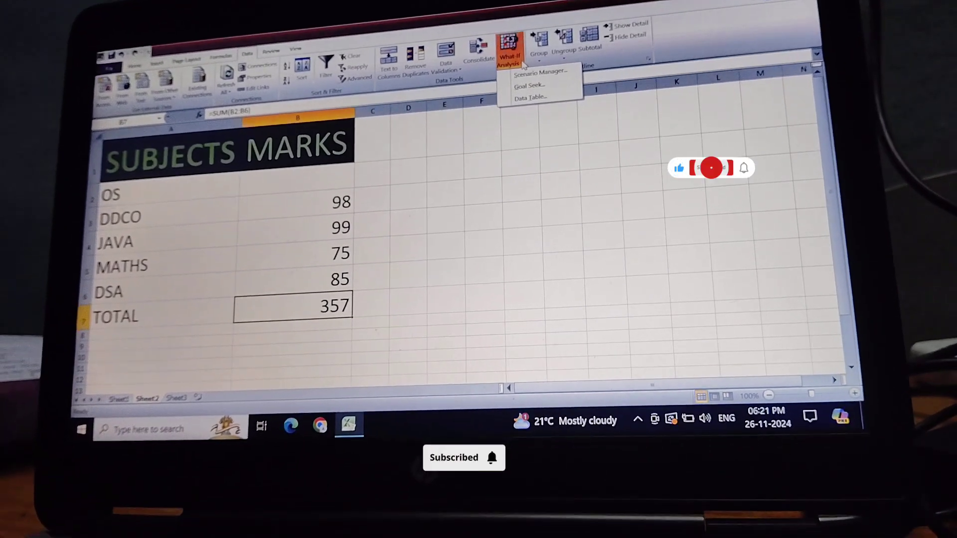
left_click(550, 84)
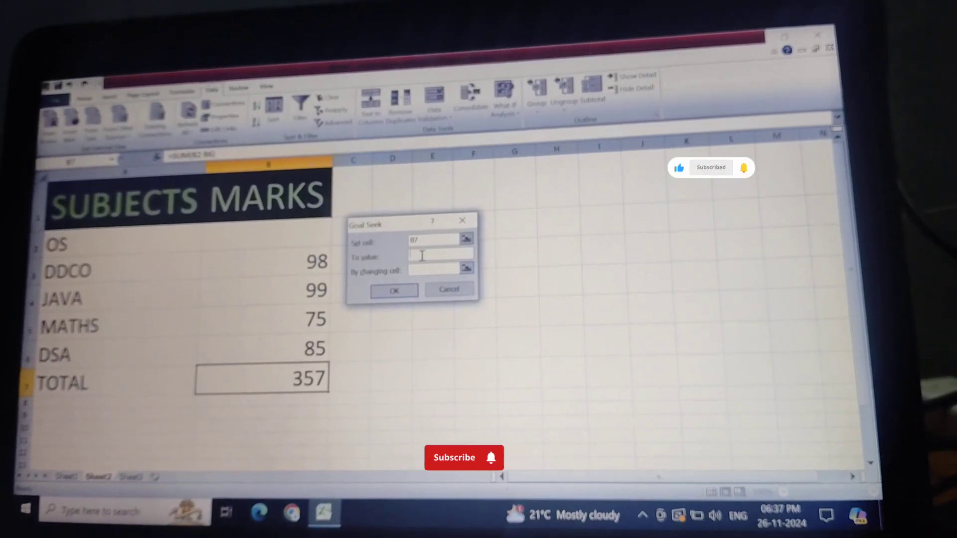
Goal-seek B7 to 440 by changing B2, so OS becomes 83
left_click(414, 260)
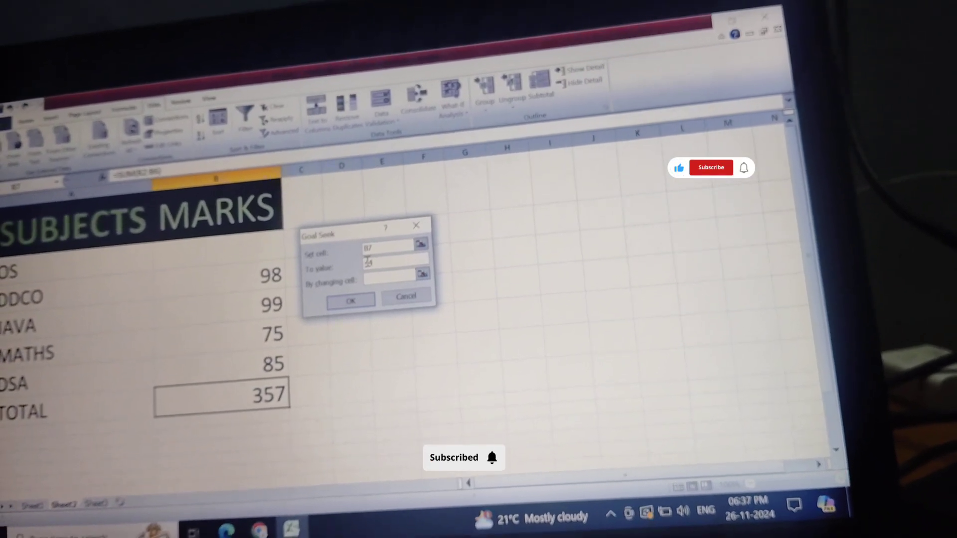
type("240")
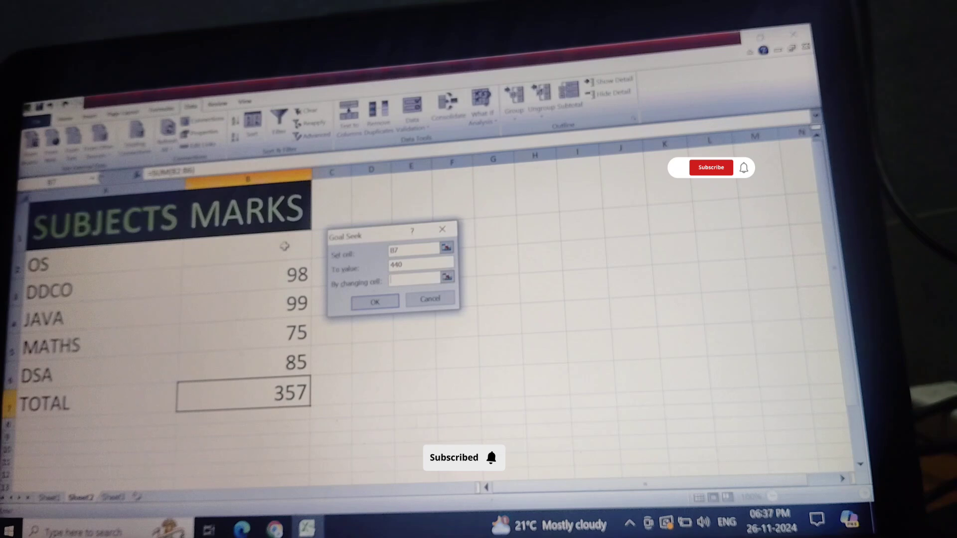
left_click(285, 246)
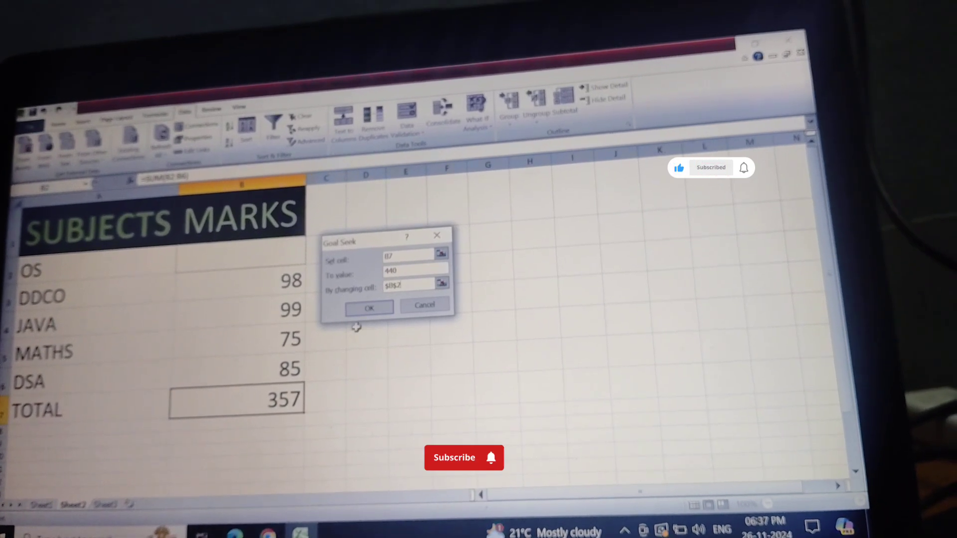
left_click(373, 302)
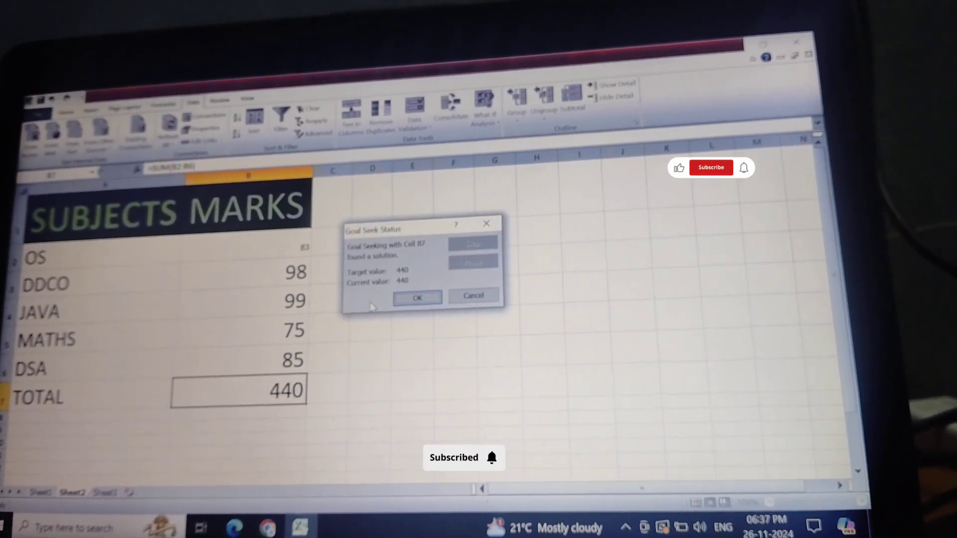
left_click(414, 301)
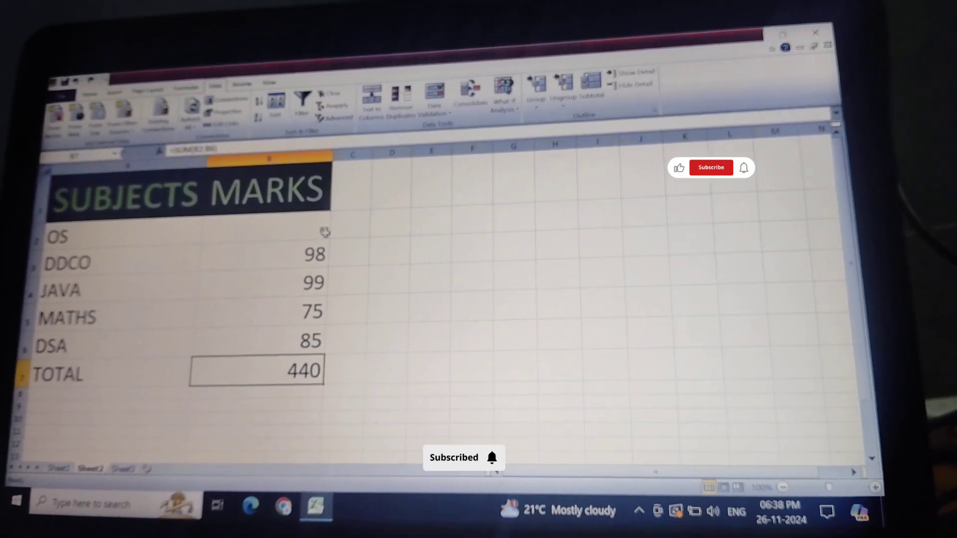
Select the OS mark cell B2, then move to the REVENUE COST OF FEB sheet
left_click(310, 231)
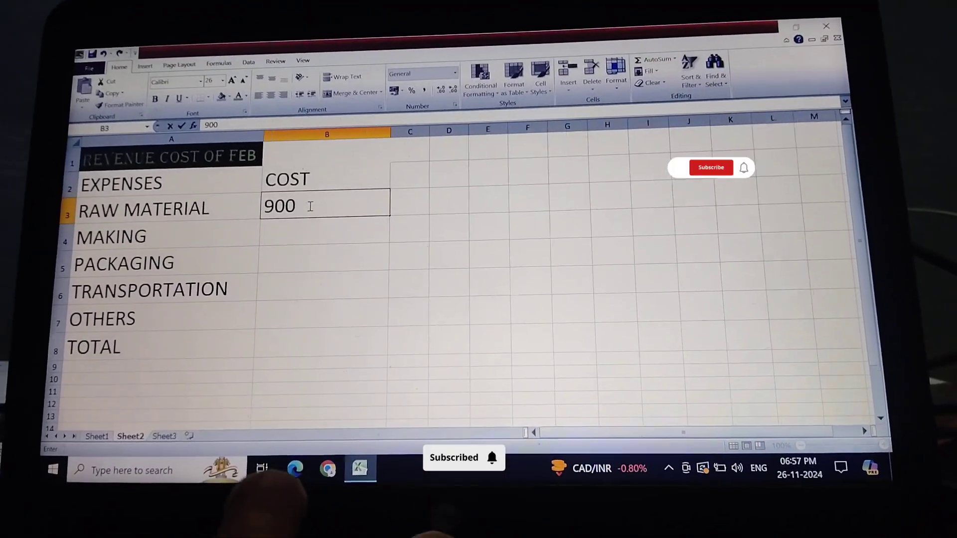
type("600")
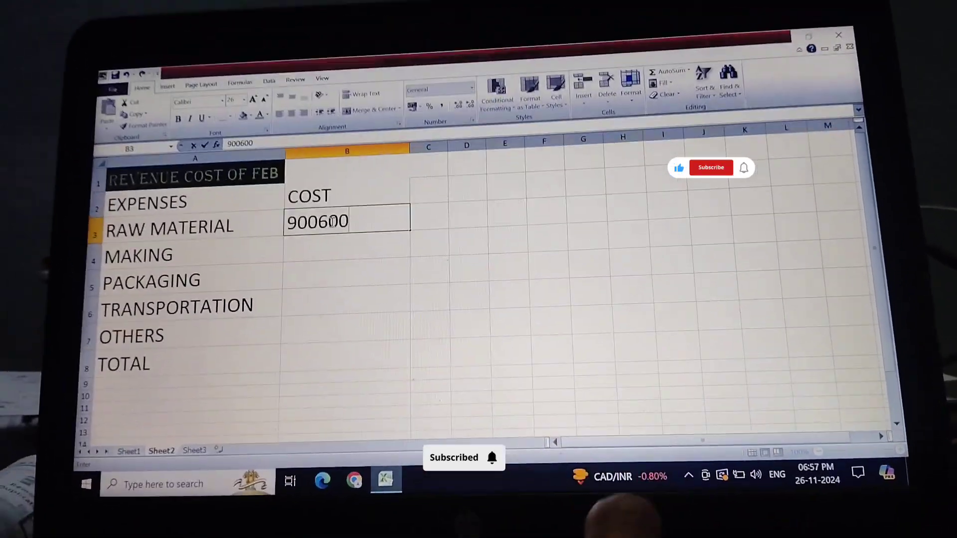
type("0")
Enter costs 90000, 60000, 60000, 50000 and 40000 in B3:B7
key("BackSpace")
key("BackSpace")
key("BackSpace")
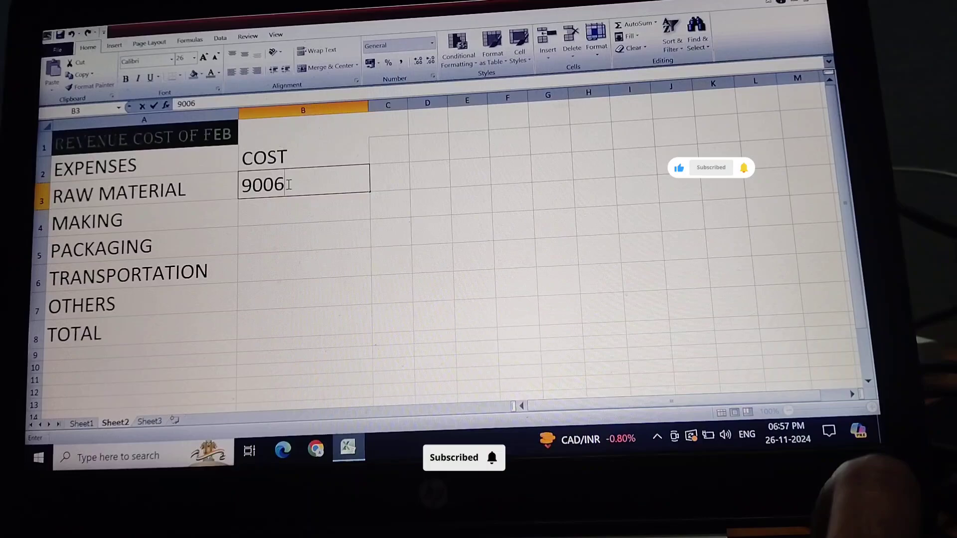
key("BackSpace")
type("0")
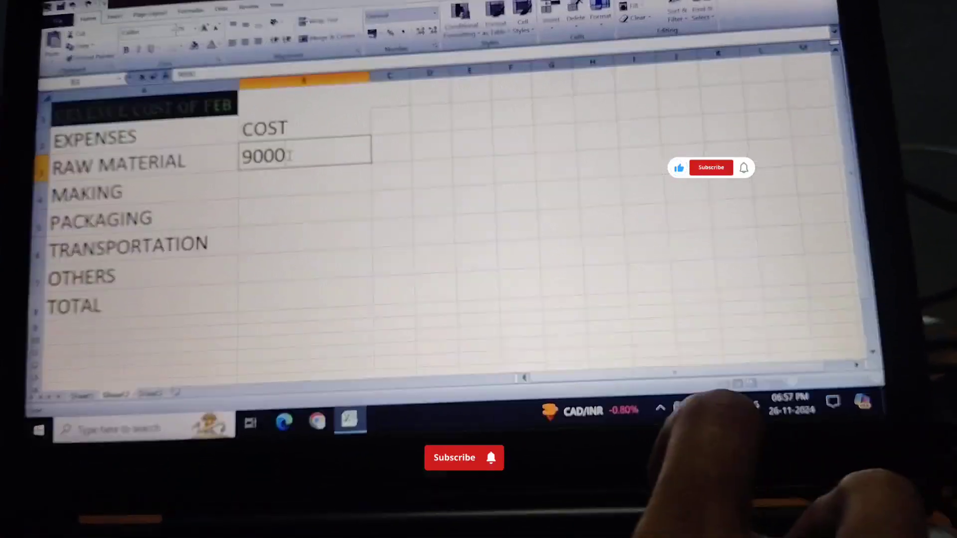
type("0")
key("Return")
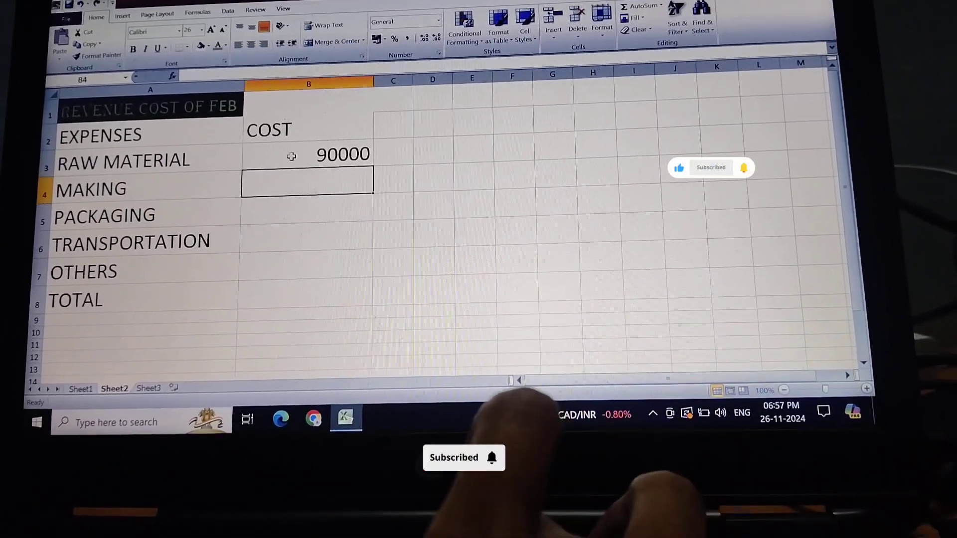
type("6000")
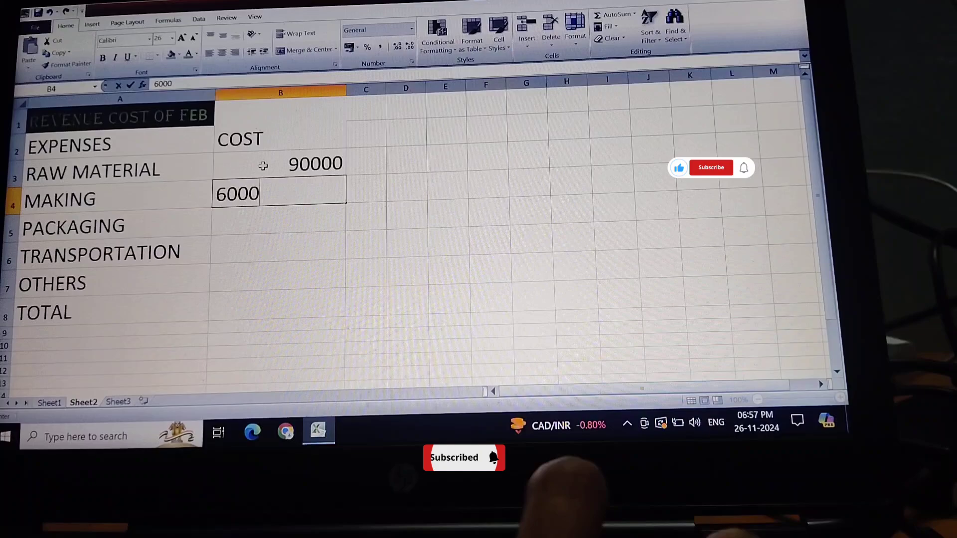
type("0")
key("Return")
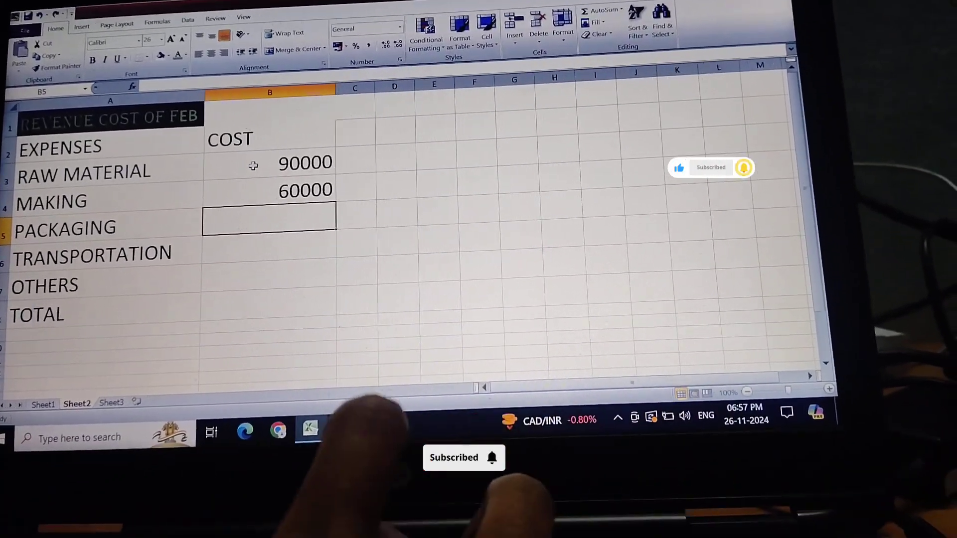
type("60000")
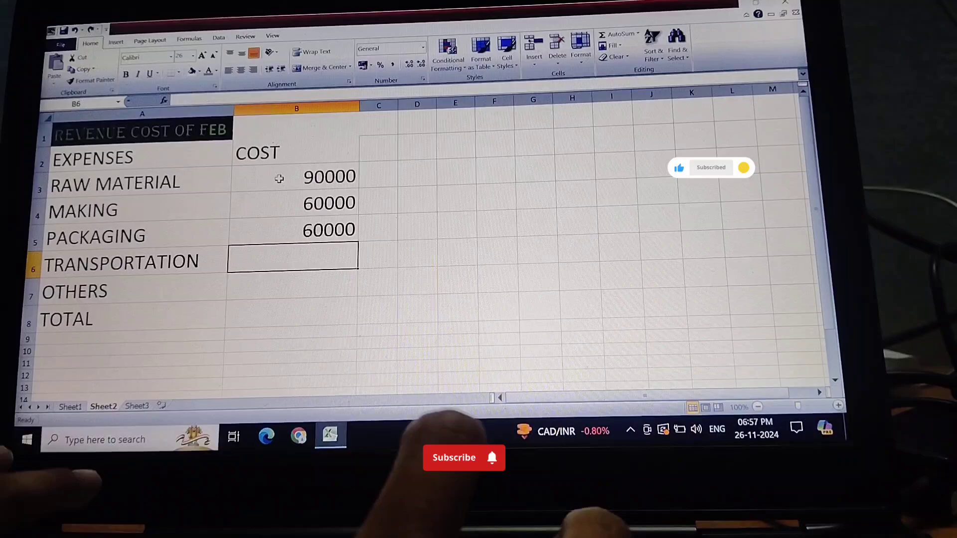
type("50000")
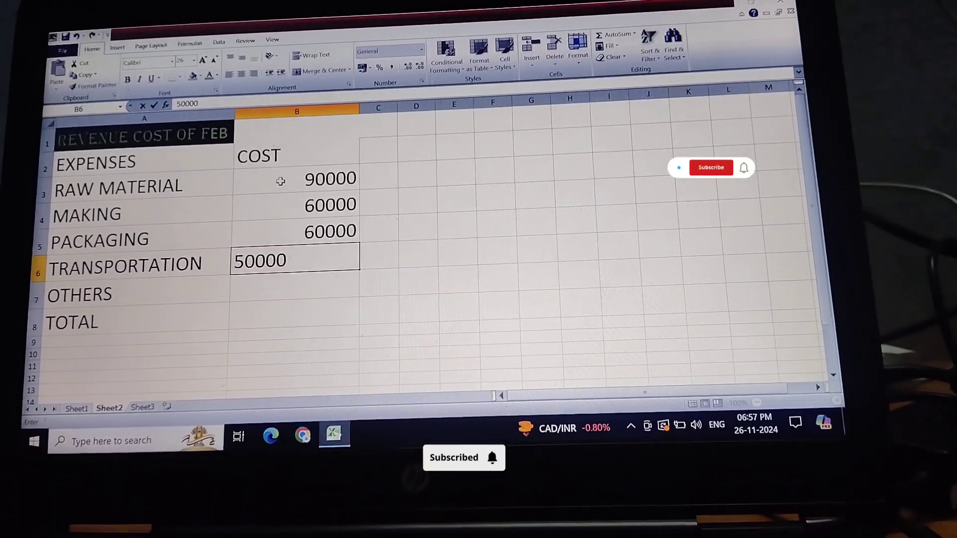
key("Return")
type("4")
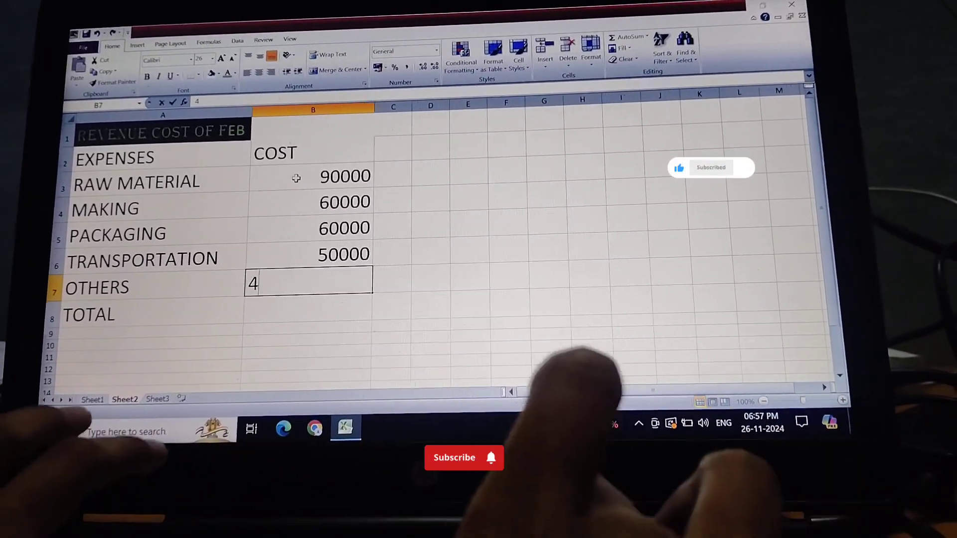
type("0000")
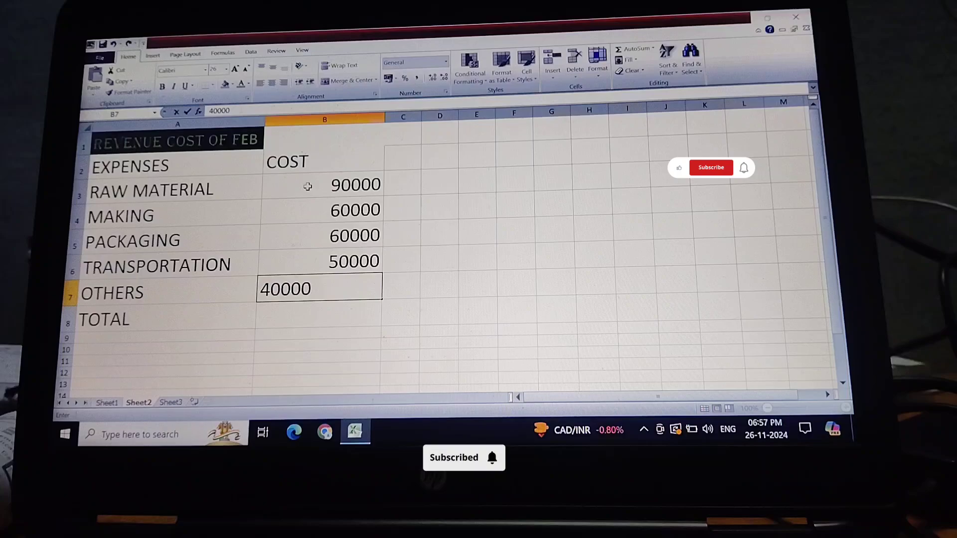
key("Return")
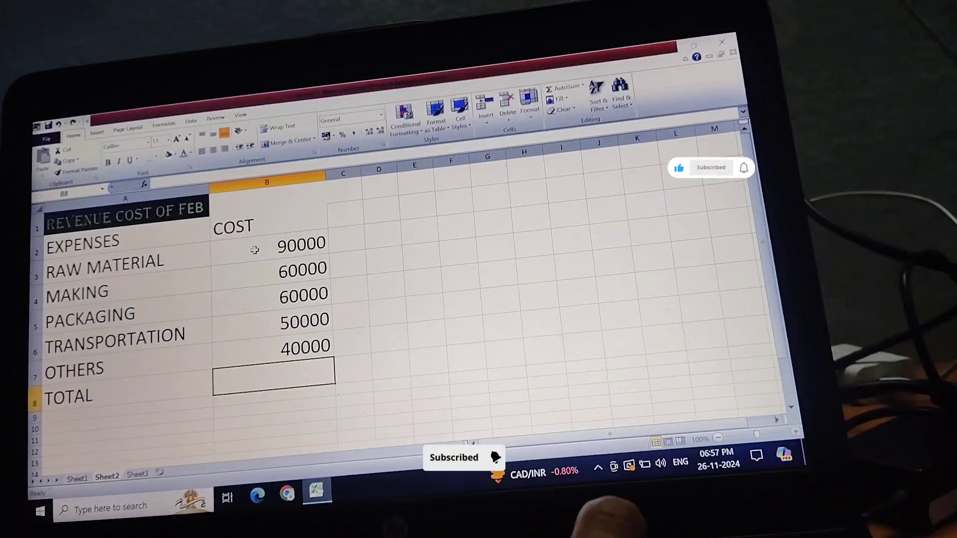
type("=SU")
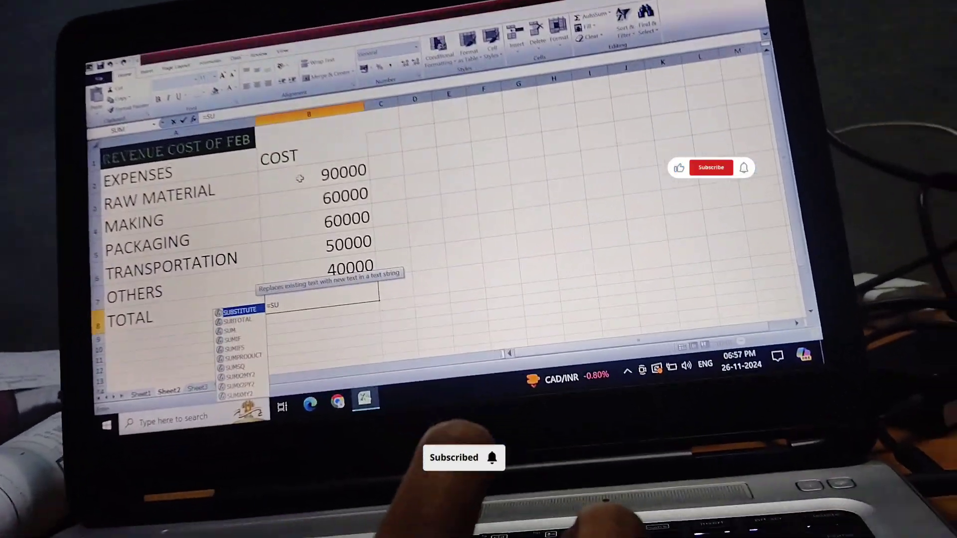
type("M(")
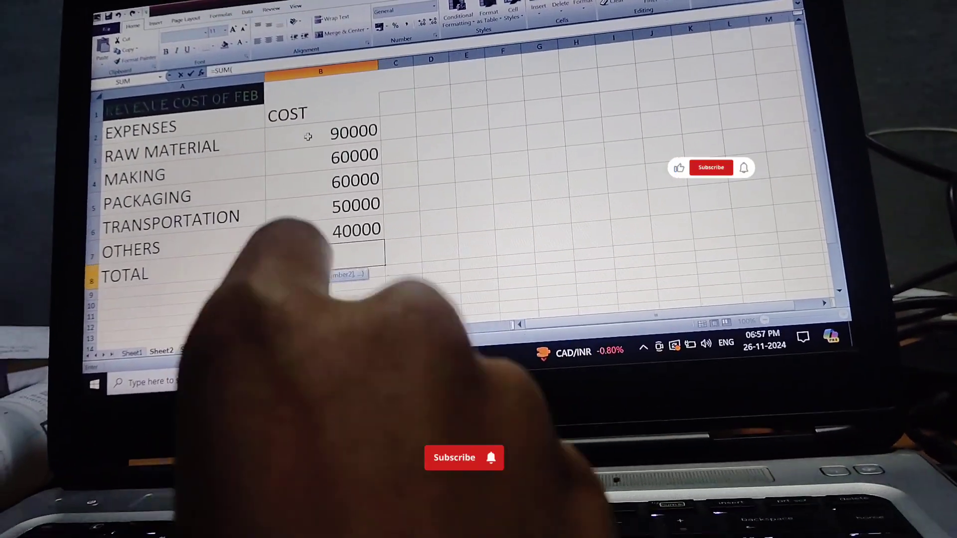
type("b")
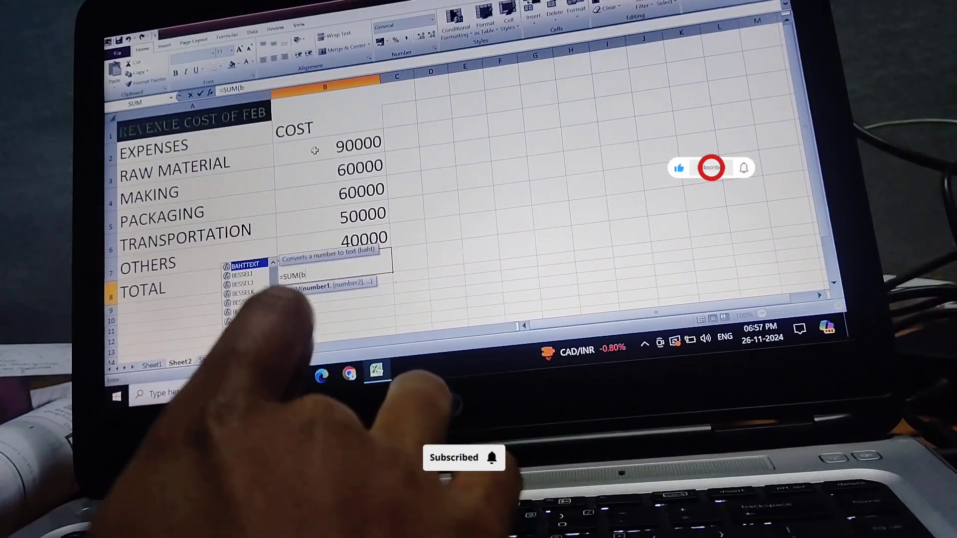
type("3")
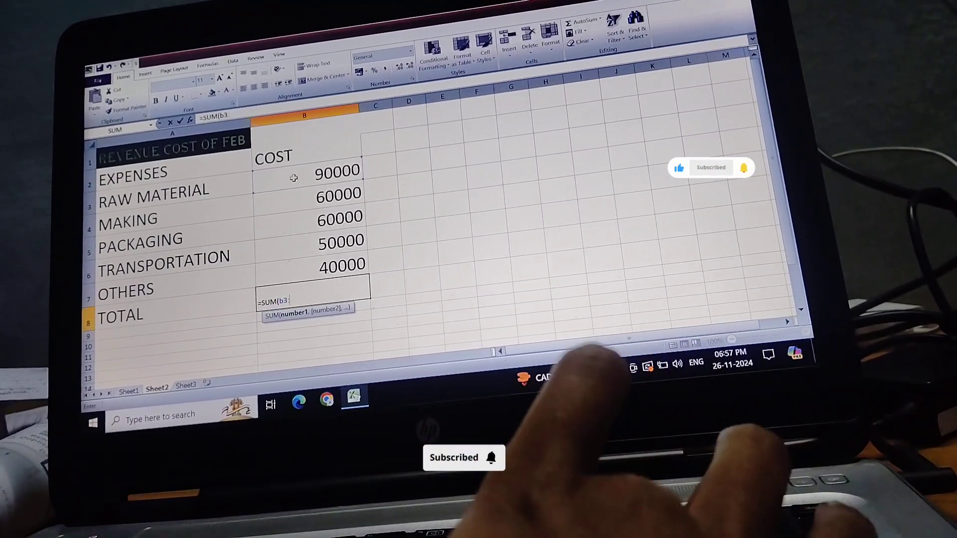
type(":")
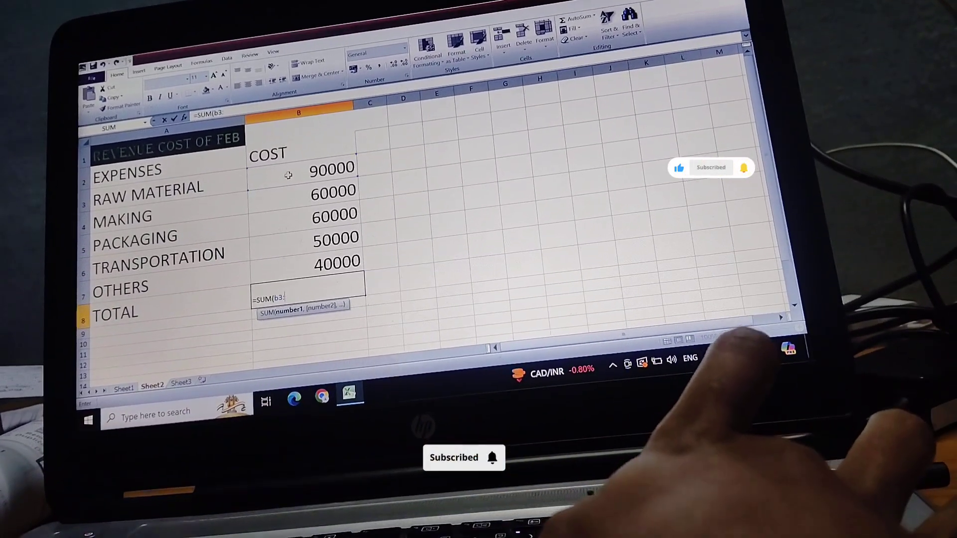
type("B")
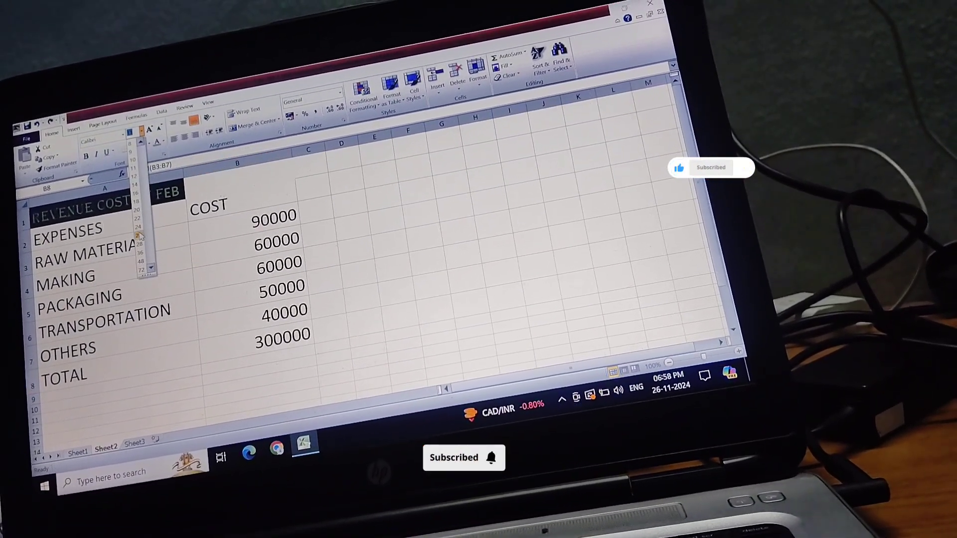
Dismiss the font-size list, turn on Filter for the cost table, and show What-If Analysis options
left_click(138, 237)
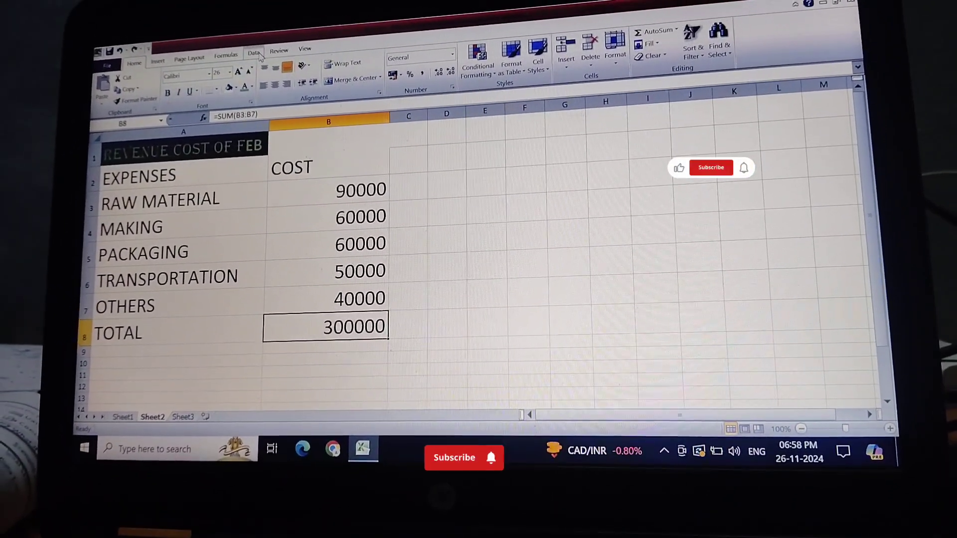
left_click(255, 61)
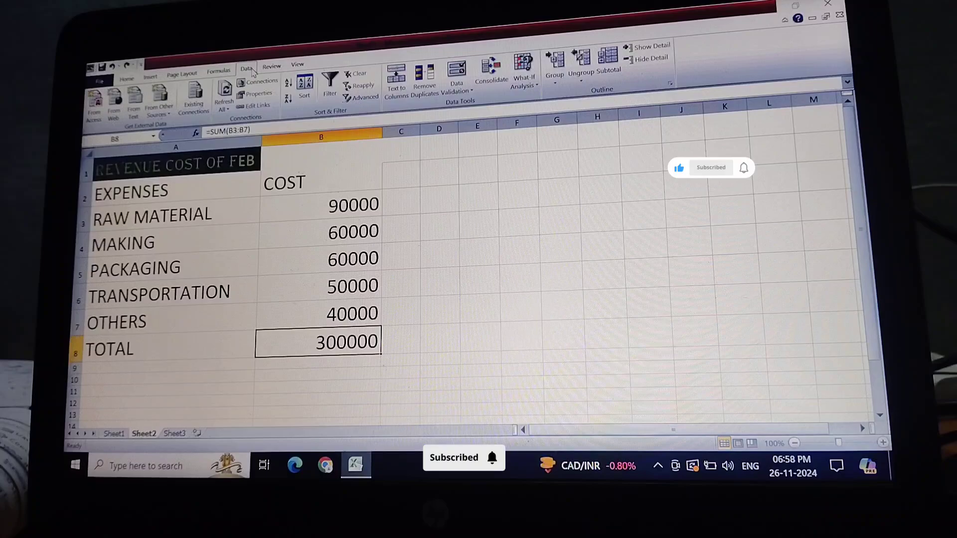
left_click(336, 78)
left_click(538, 82)
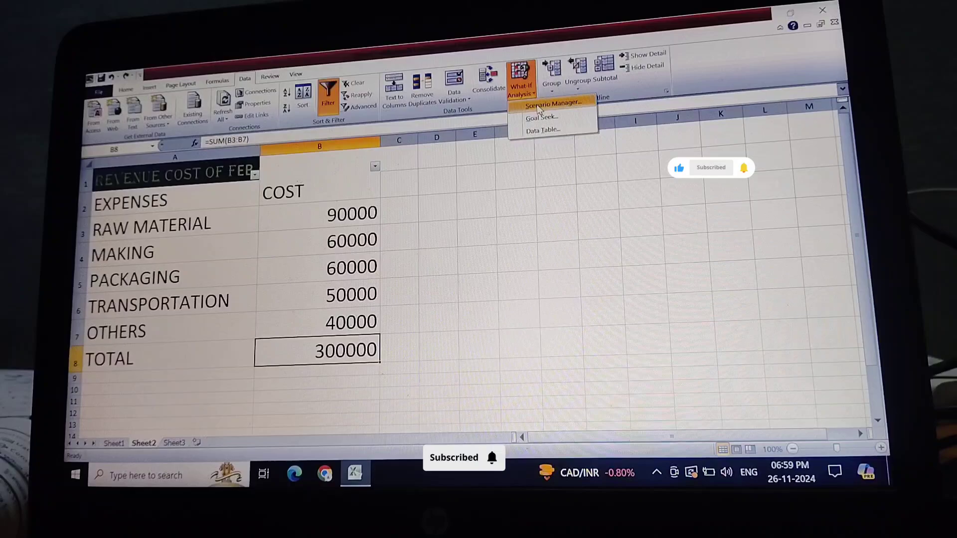
Add scenario 'REV COST OF MARCH' with changing cells $B$3:$B$7 in Scenario Manager
left_click(540, 105)
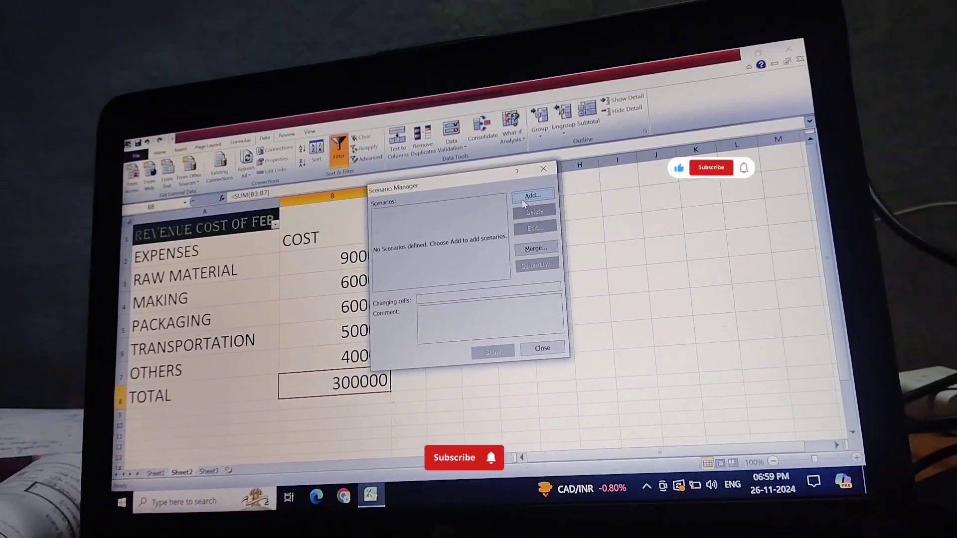
left_click(460, 176)
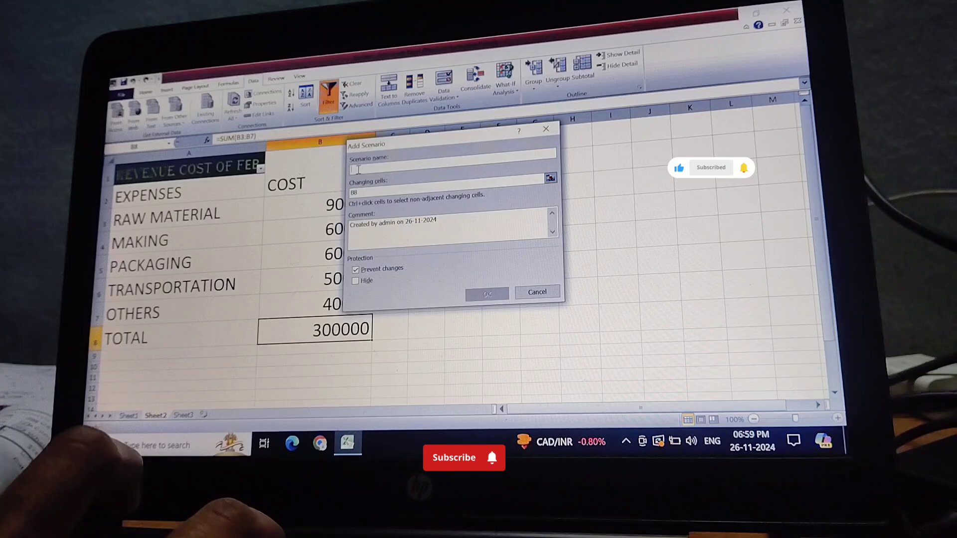
type("REV")
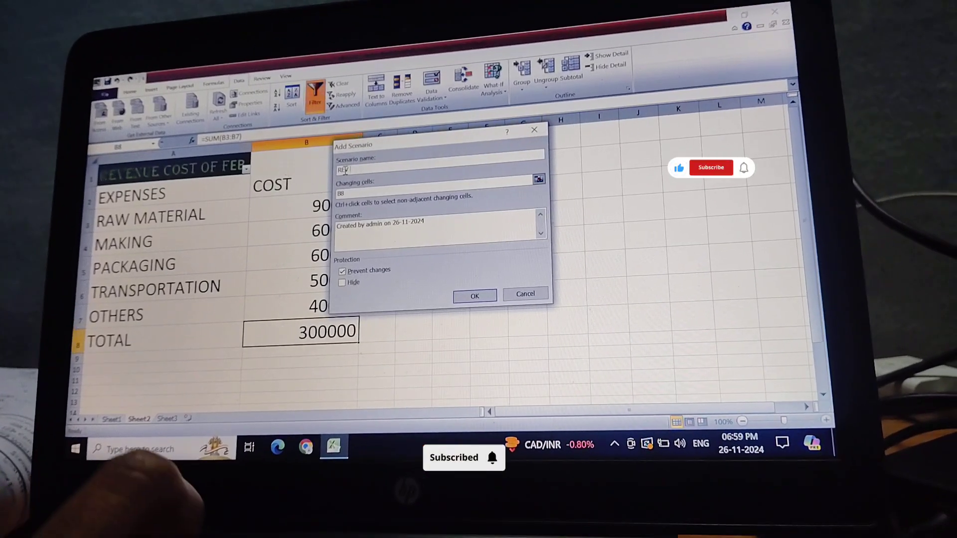
type(" COST")
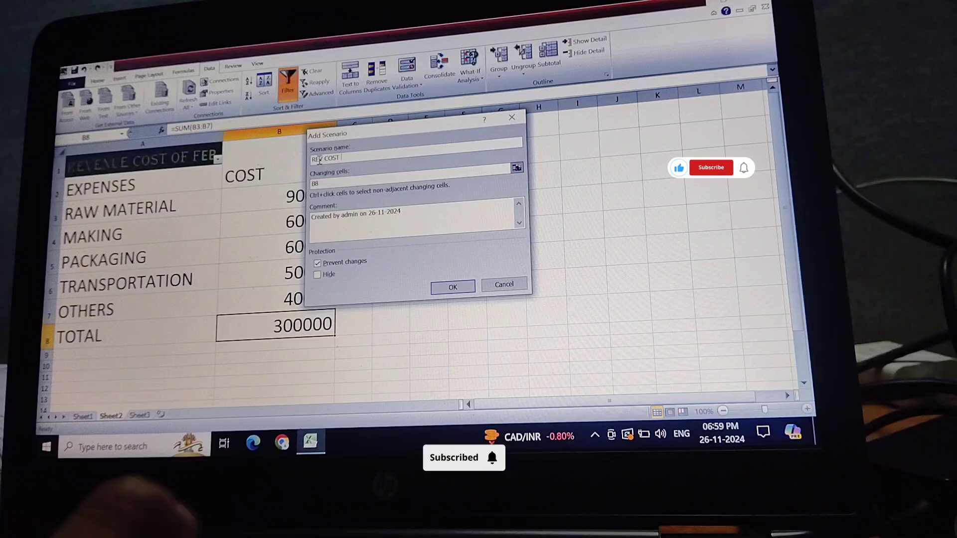
type("OF M")
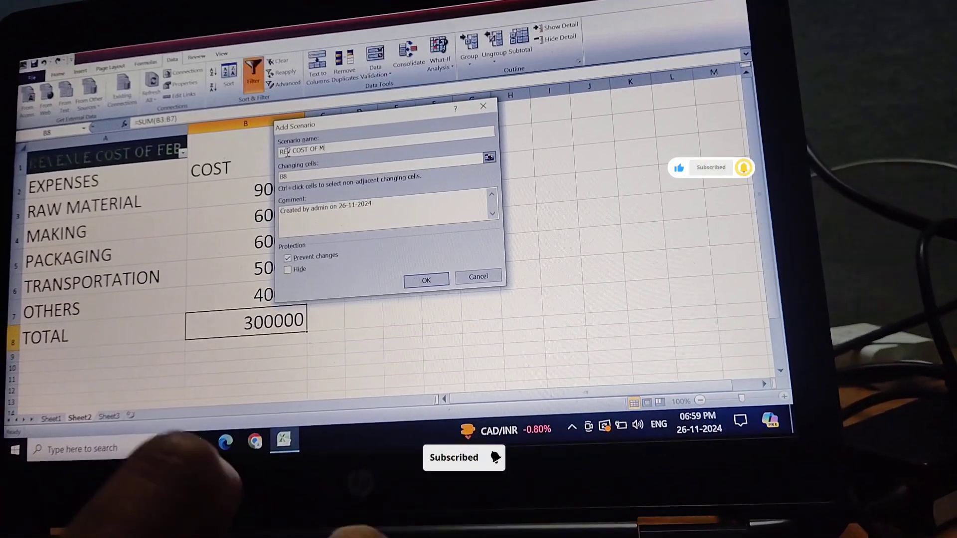
type("ARCH")
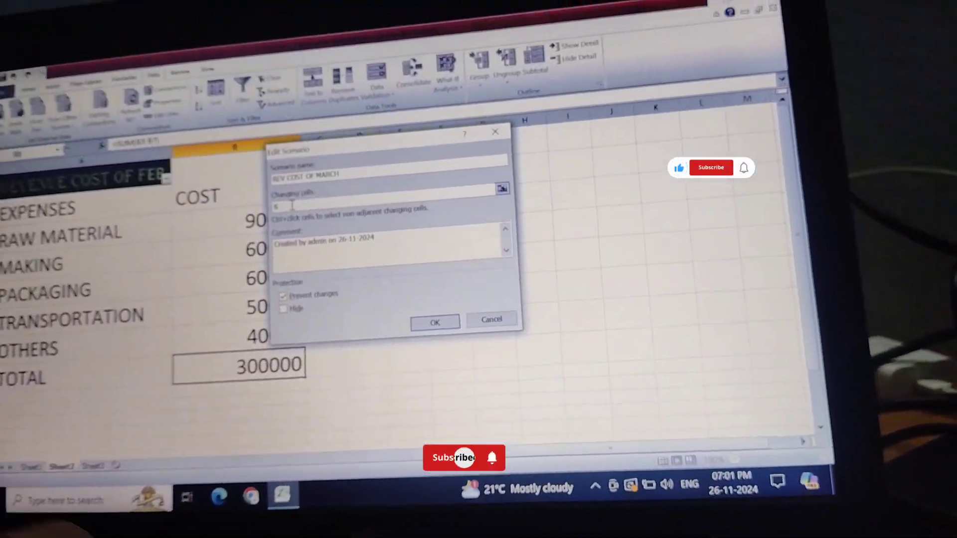
left_click(299, 177)
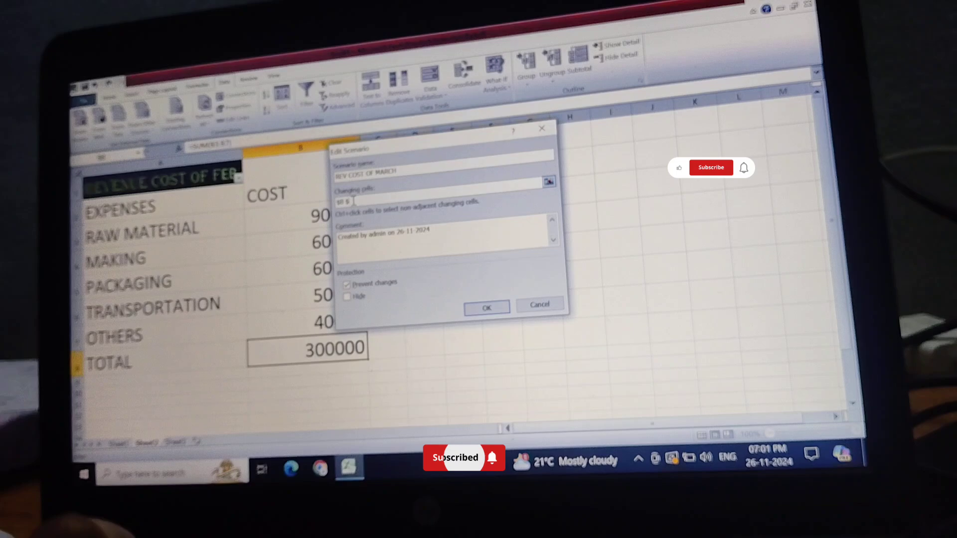
type("$")
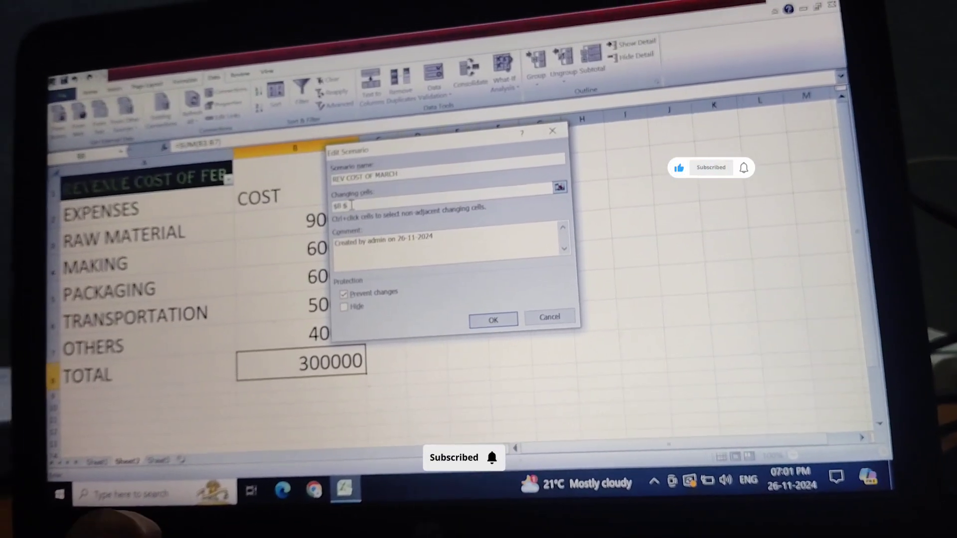
type("3")
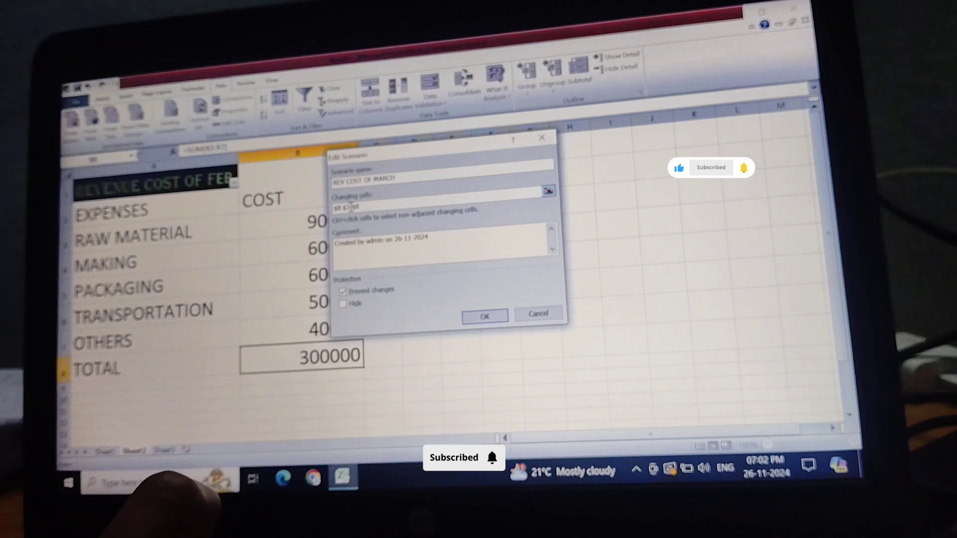
type(":$B$7")
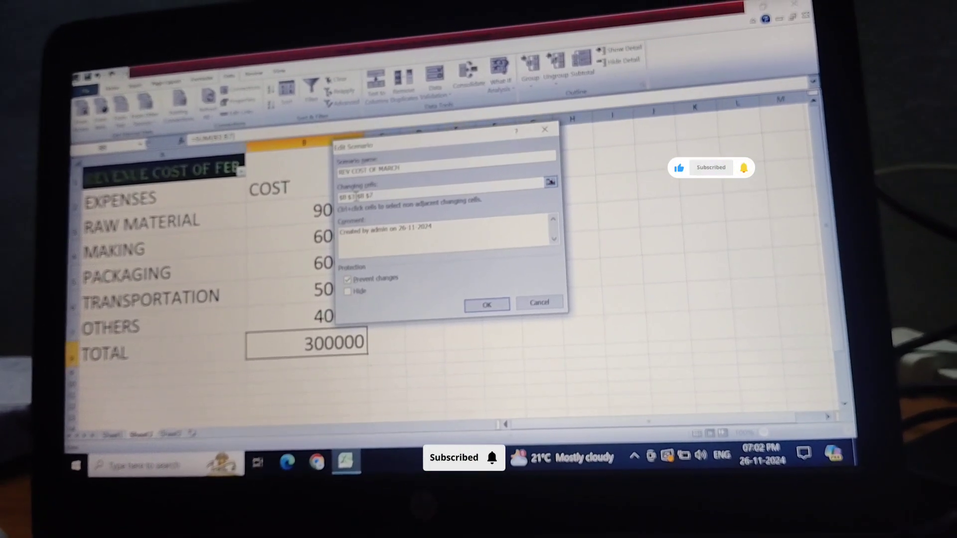
key("Return")
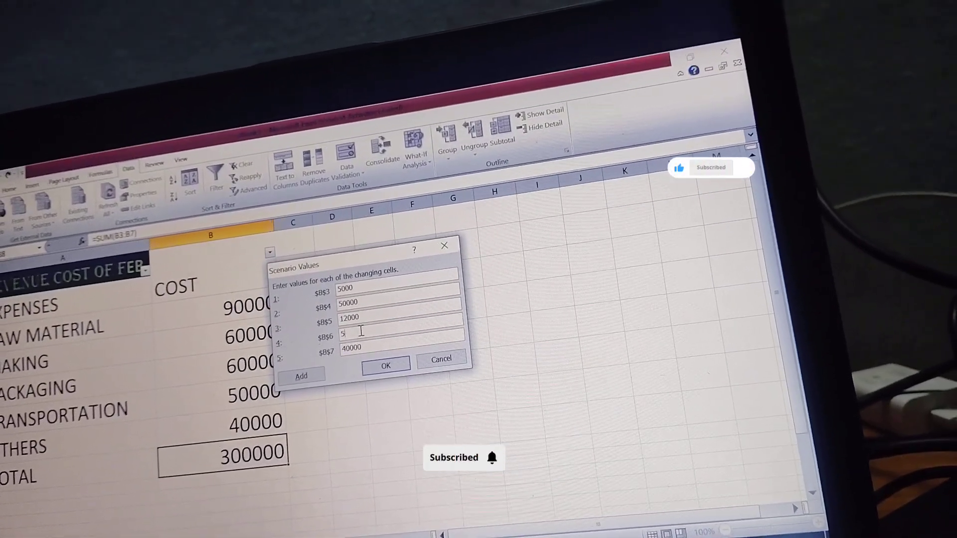
type("6")
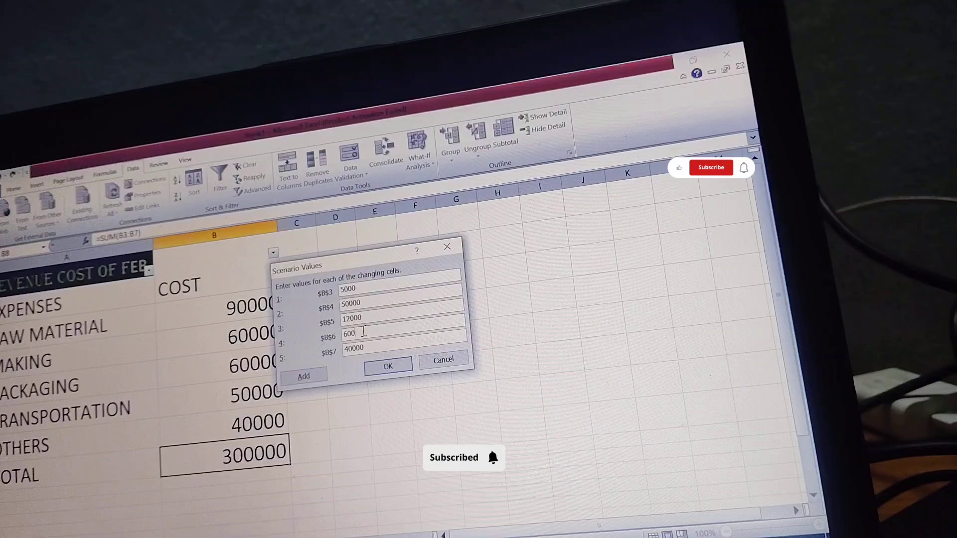
type("00")
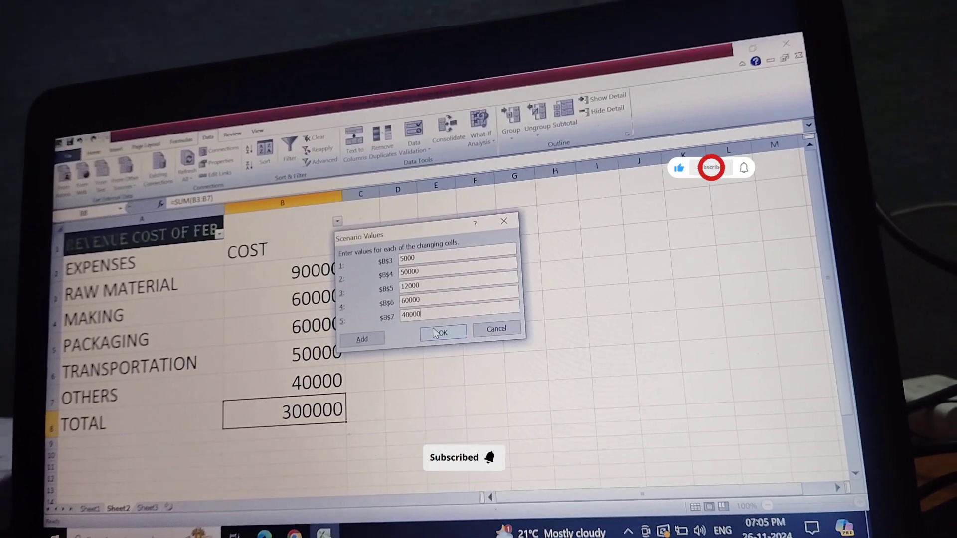
Enter scenario values 5000, 50000, 12000, 60000 and 60000, then confirm them
key("BackSpace")
key("BackSpace")
key("BackSpace")
type("60000")
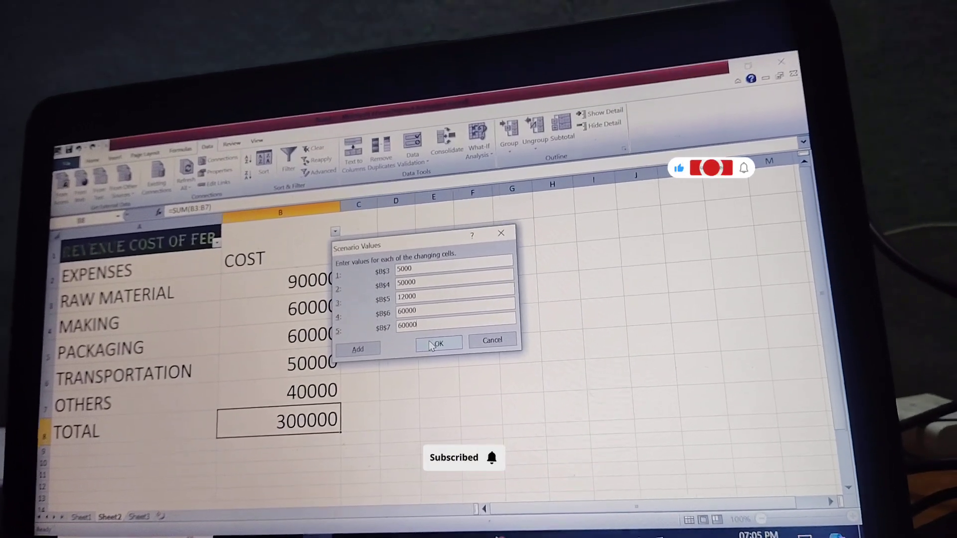
left_click(441, 353)
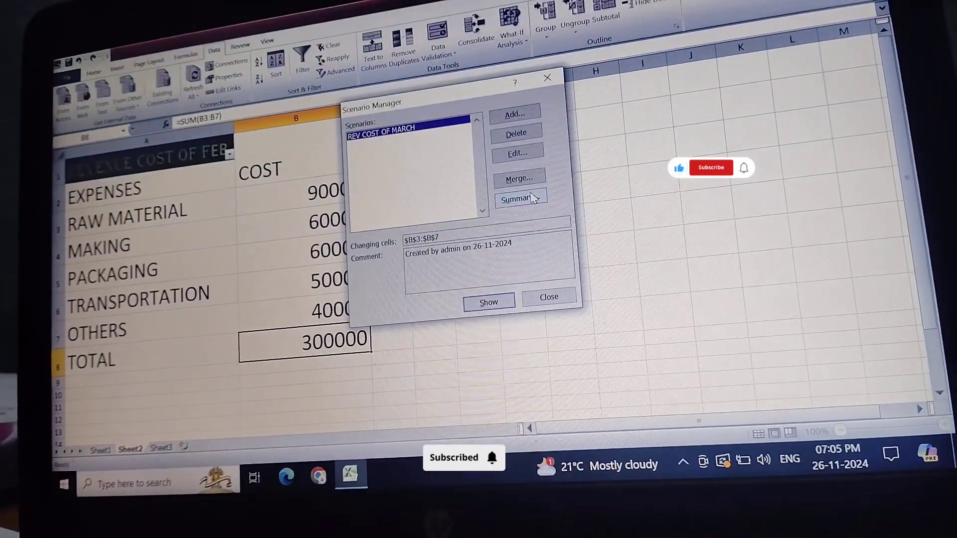
Generate a Scenario Summary report for result cell B8 comparing current costs with REV COST OF MARCH
left_click(542, 191)
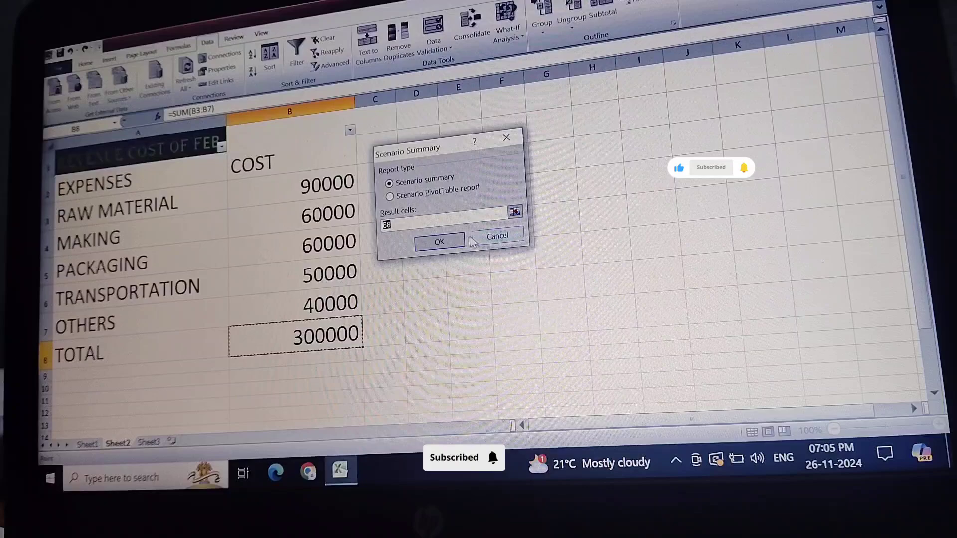
left_click(441, 242)
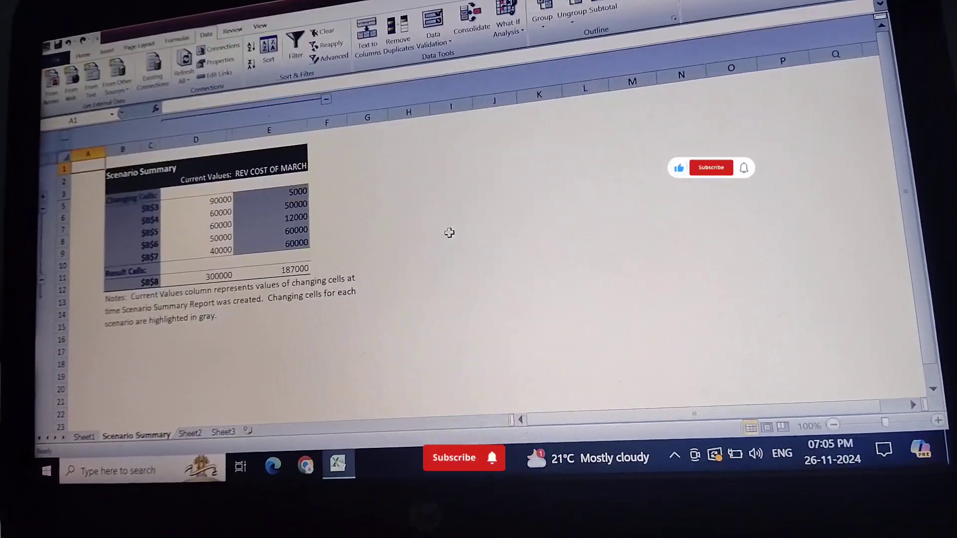